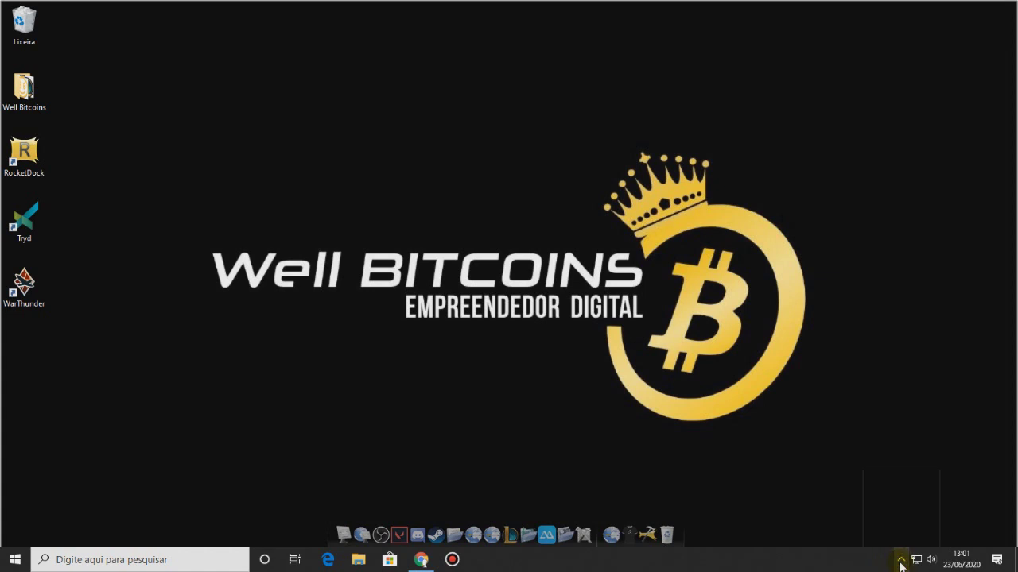
Switch to the Chrome browser and open the Binance home page
{"action": "left_click", "coordinate": [900, 562]}
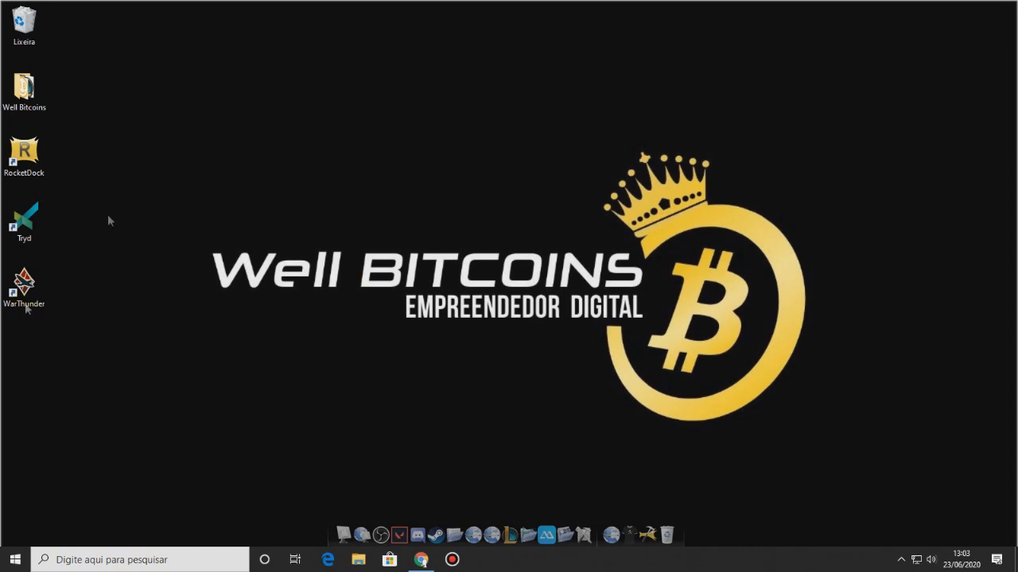
{"action": "left_click", "coordinate": [420, 560]}
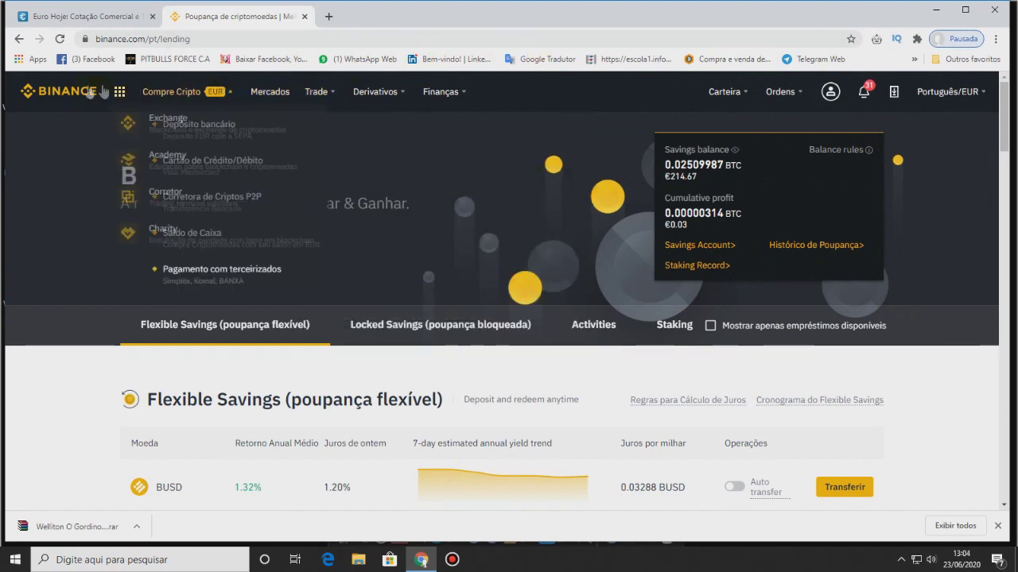
{"action": "left_click", "coordinate": [53, 97]}
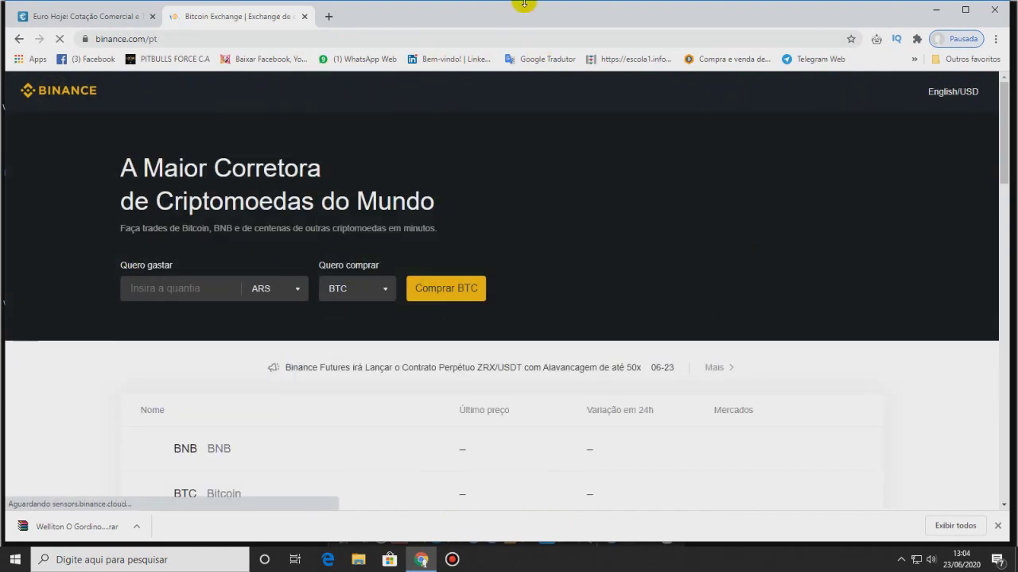
{"action": "mouse_move", "coordinate": [522, 9]}
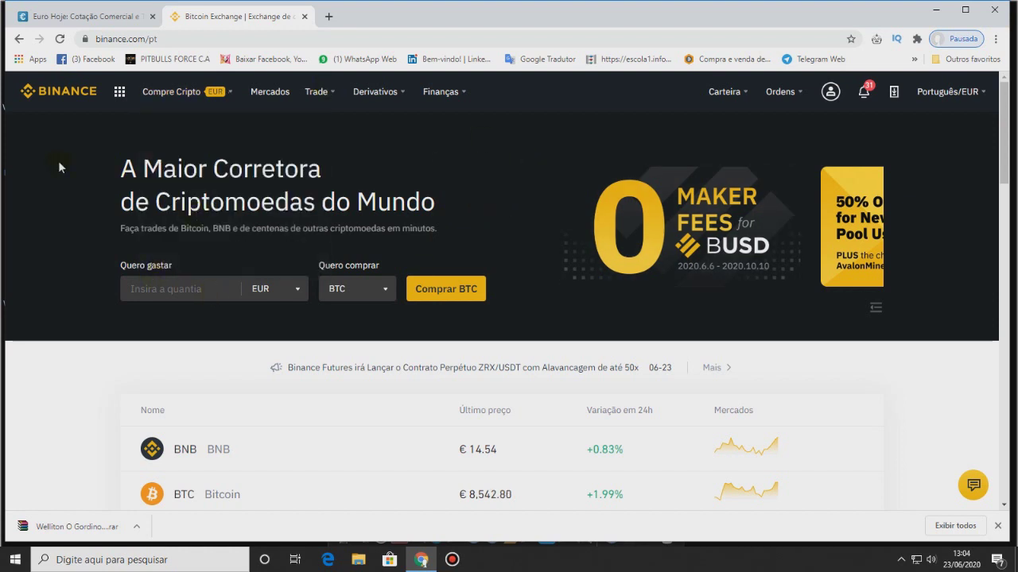
{"action": "left_click_drag", "start_coordinate": [120, 168], "coordinate": [135, 169]}
{"action": "left_click", "coordinate": [135, 169]}
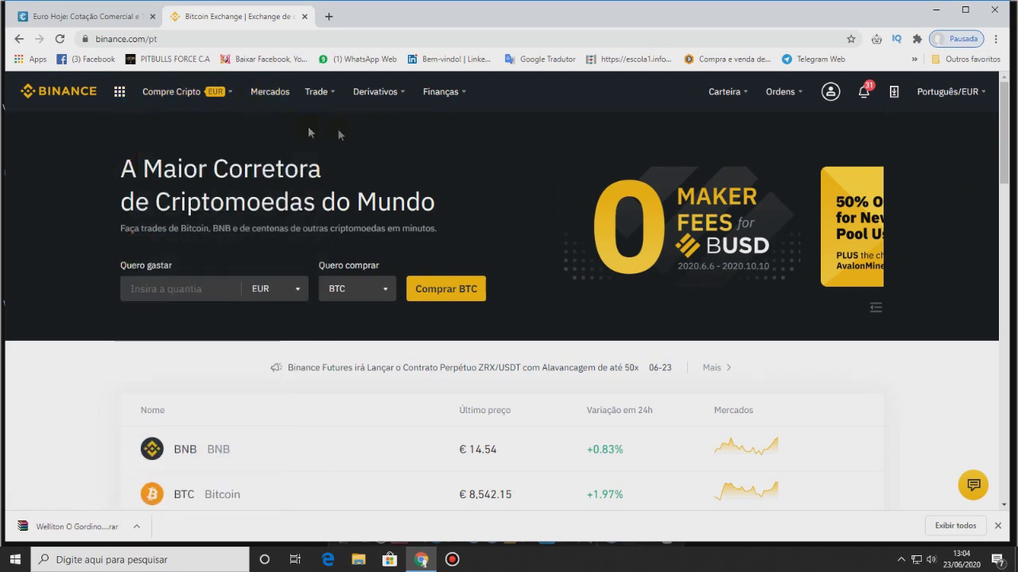
{"action": "double_click", "coordinate": [141, 199]}
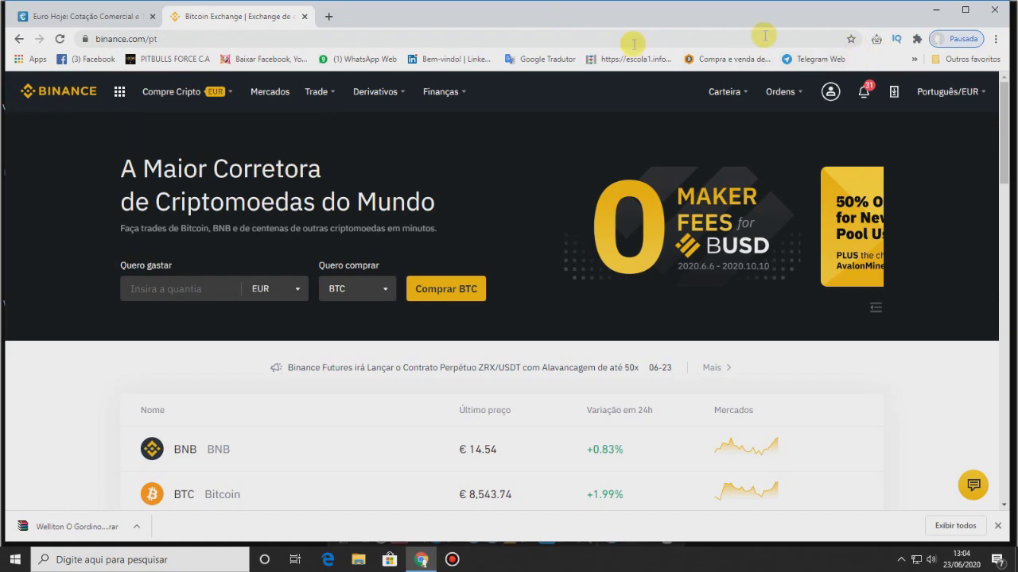
Open the Poupança page among Binance's finance products and close the browser's downloads bar
{"action": "mouse_move", "coordinate": [157, 96]}
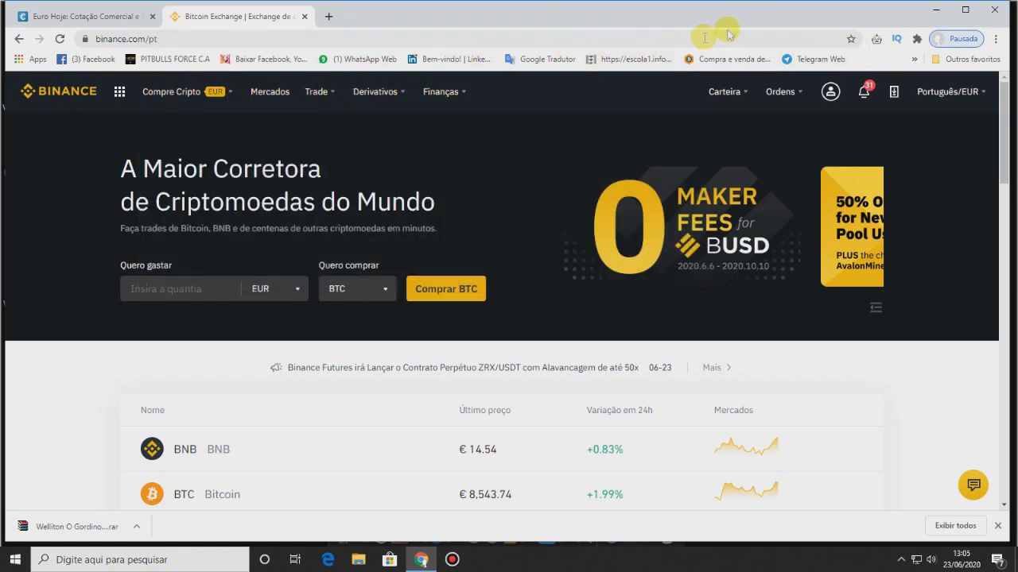
{"action": "mouse_move", "coordinate": [432, 93]}
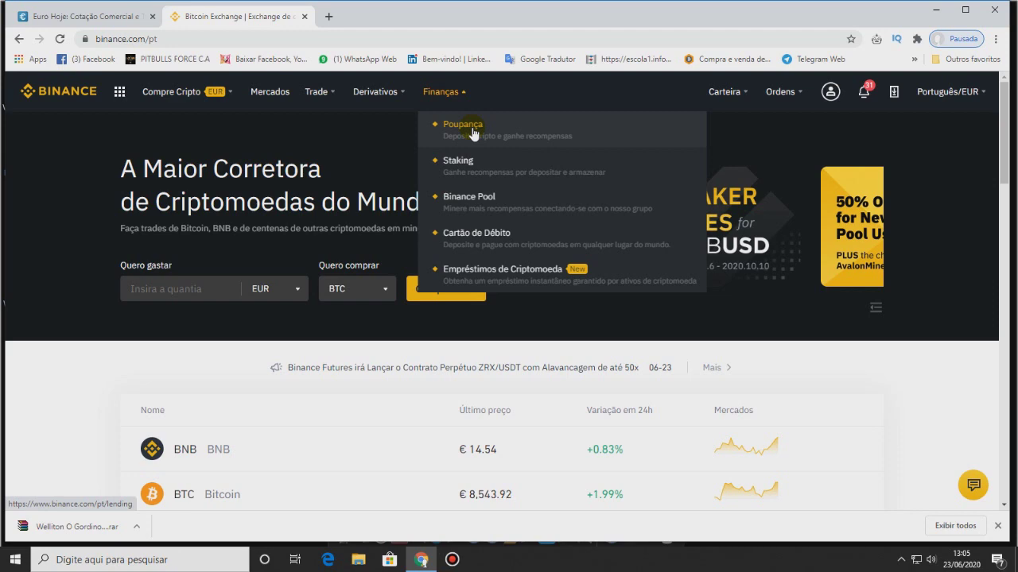
{"action": "left_click", "coordinate": [473, 133]}
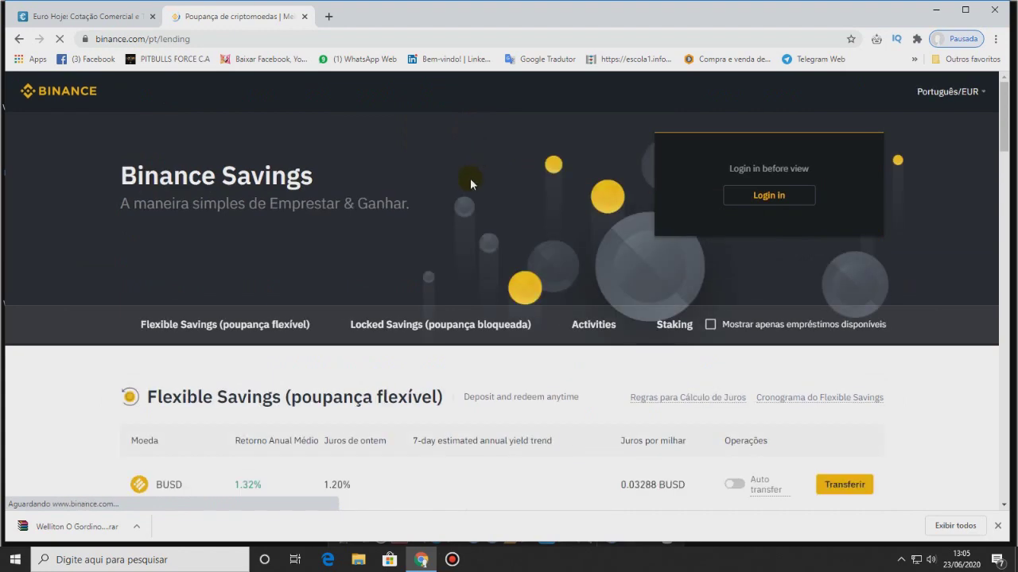
{"action": "scroll", "coordinate": [470, 182], "scroll_direction": "down", "scroll_amount": 3}
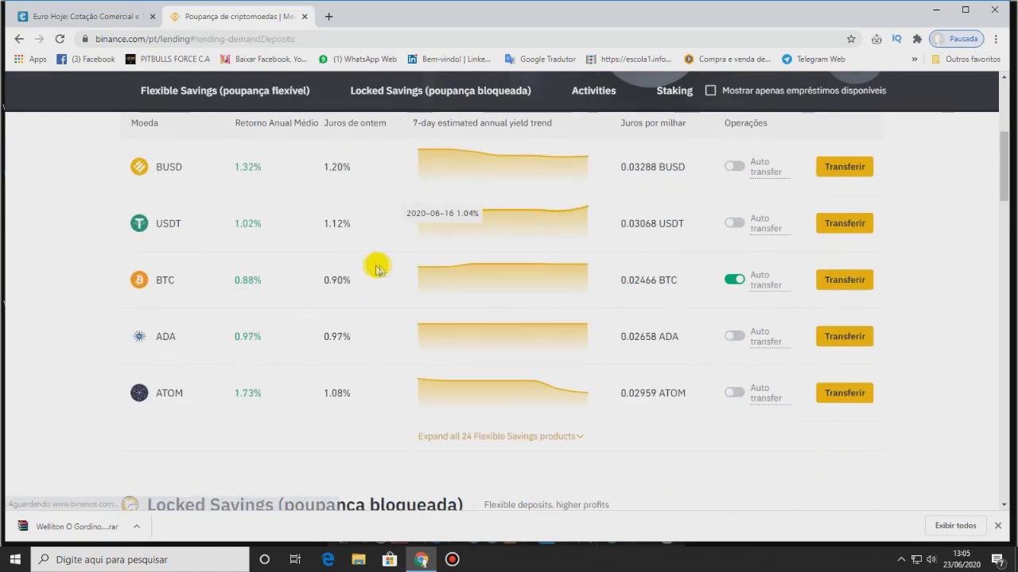
{"action": "scroll", "coordinate": [374, 266], "scroll_direction": "down", "scroll_amount": 1}
{"action": "scroll", "coordinate": [373, 268], "scroll_direction": "up", "scroll_amount": 2}
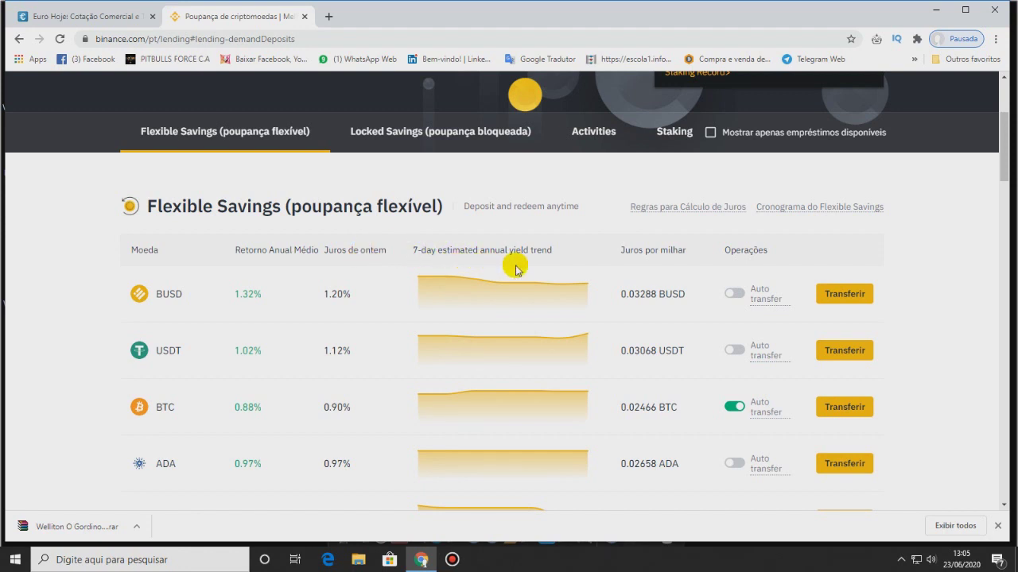
{"action": "left_click", "coordinate": [997, 526]}
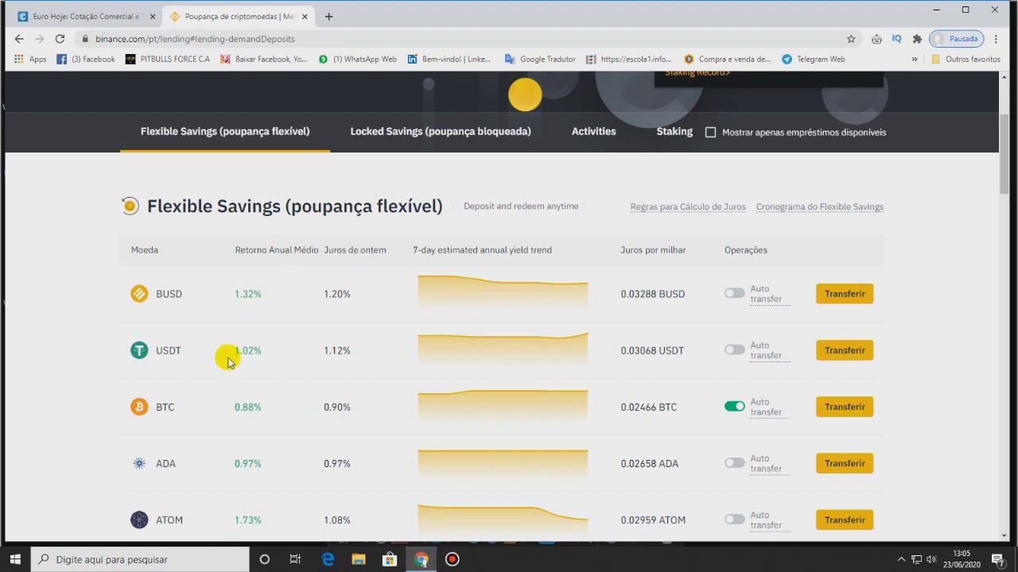
Examine the annual return and yesterday's interest for each coin in Flexible Savings, and glance at the Locked Savings rates
{"action": "scroll", "coordinate": [241, 364], "scroll_direction": "down", "scroll_amount": 1}
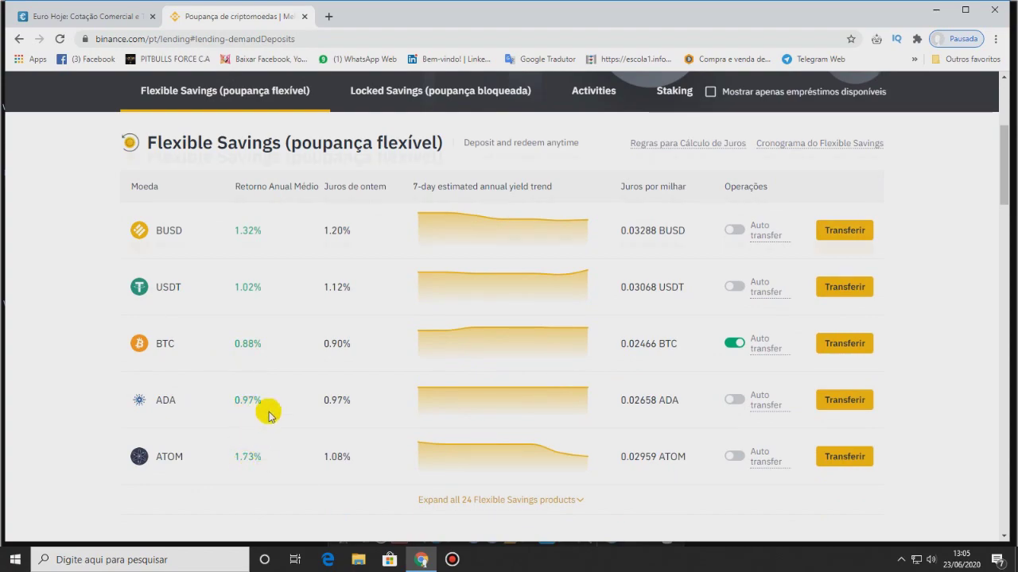
{"action": "scroll", "coordinate": [265, 416], "scroll_direction": "up", "scroll_amount": 2}
{"action": "scroll", "coordinate": [267, 415], "scroll_direction": "down", "scroll_amount": 2}
{"action": "scroll", "coordinate": [268, 415], "scroll_direction": "down", "scroll_amount": 3}
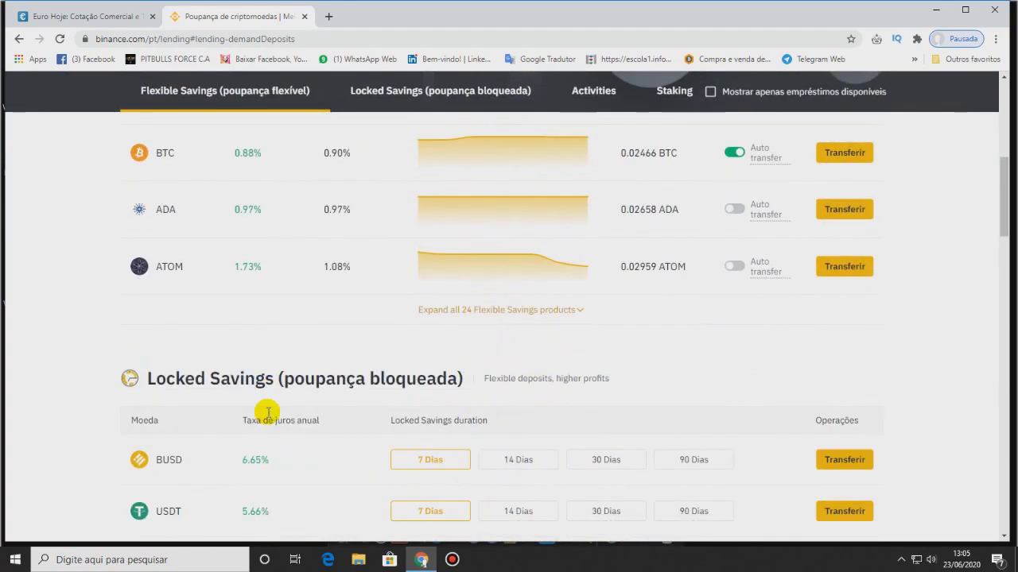
{"action": "scroll", "coordinate": [269, 413], "scroll_direction": "up", "scroll_amount": 3}
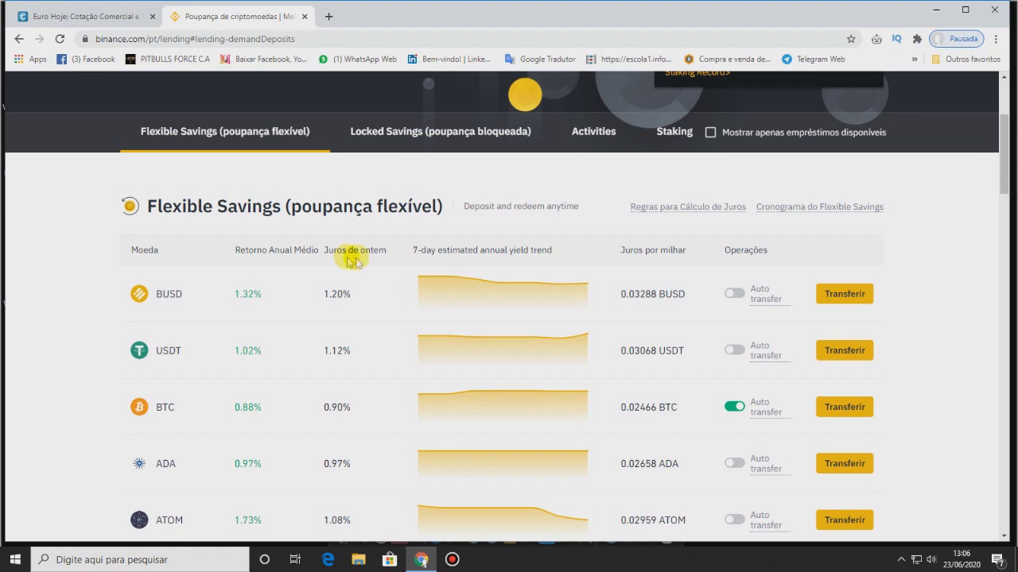
{"action": "scroll", "coordinate": [334, 296], "scroll_direction": "down", "scroll_amount": 1}
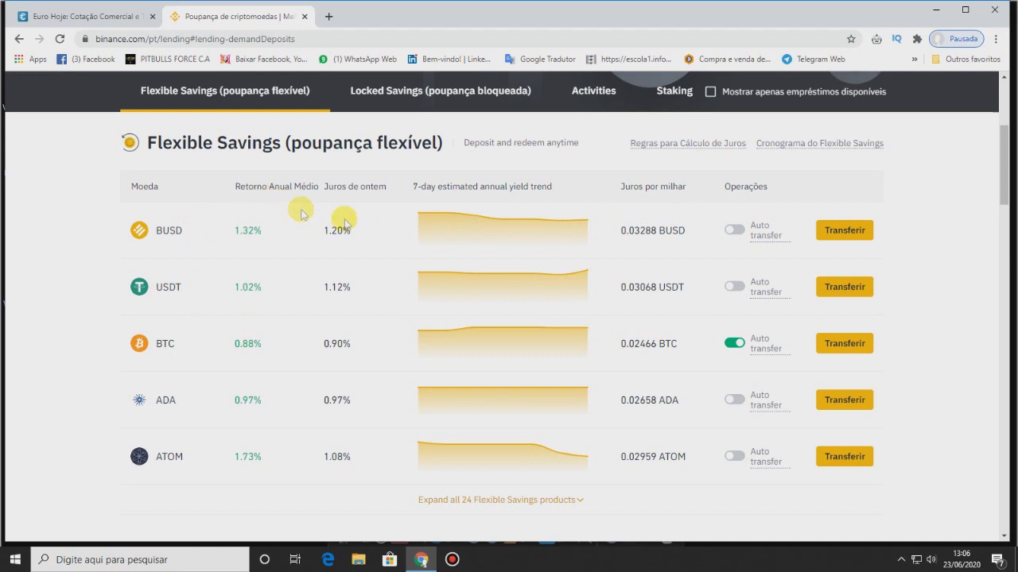
Turn off Auto transfer for BTC in Flexible Savings and enable it again, accepting the Binance Savings terms of use
{"action": "left_click", "coordinate": [740, 348]}
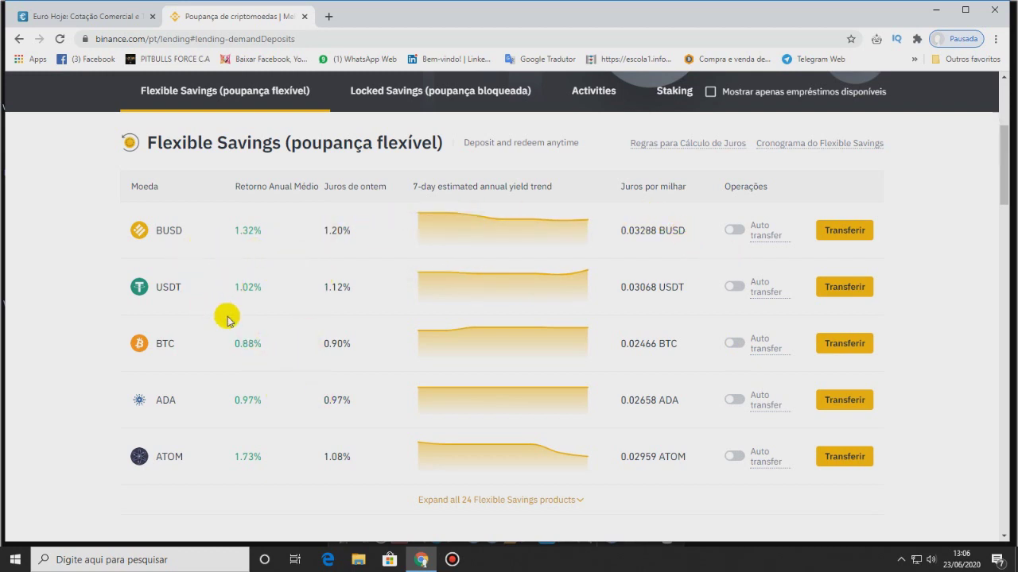
{"action": "left_click_drag", "start_coordinate": [164, 286], "coordinate": [174, 289]}
{"action": "left_click_drag", "start_coordinate": [156, 343], "coordinate": [174, 343]}
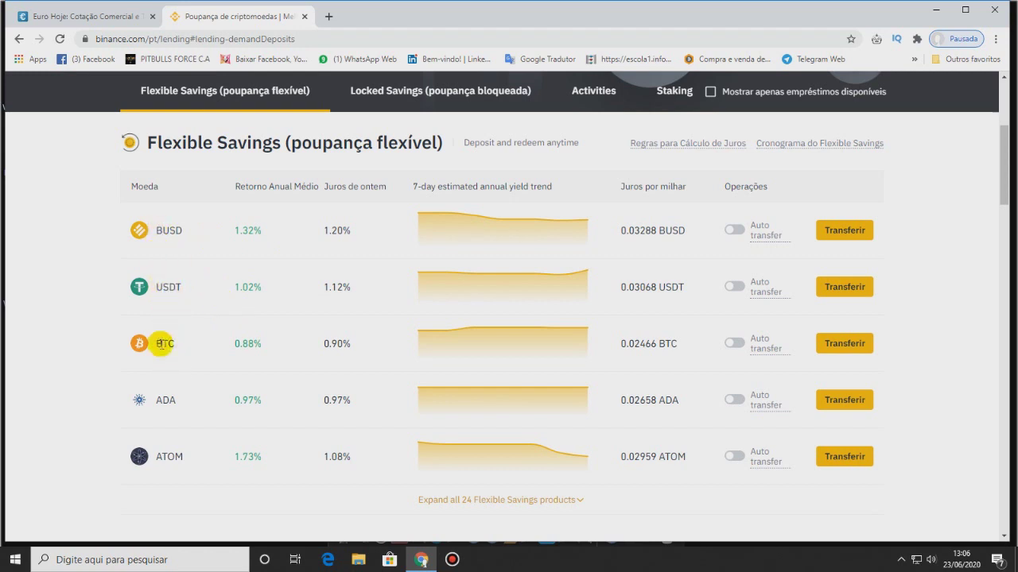
{"action": "left_click_drag", "start_coordinate": [162, 400], "coordinate": [169, 401]}
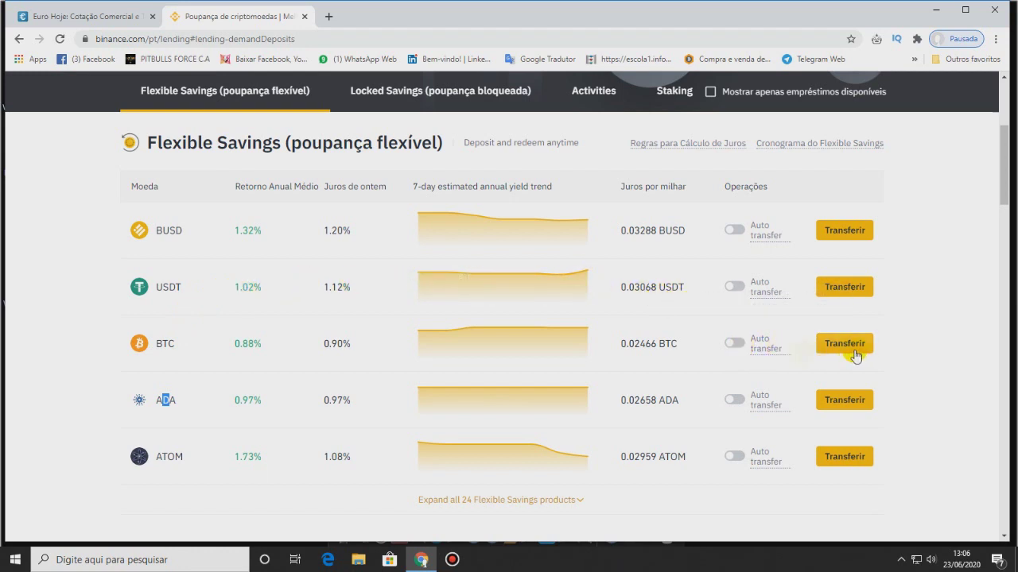
{"action": "left_click", "coordinate": [736, 344]}
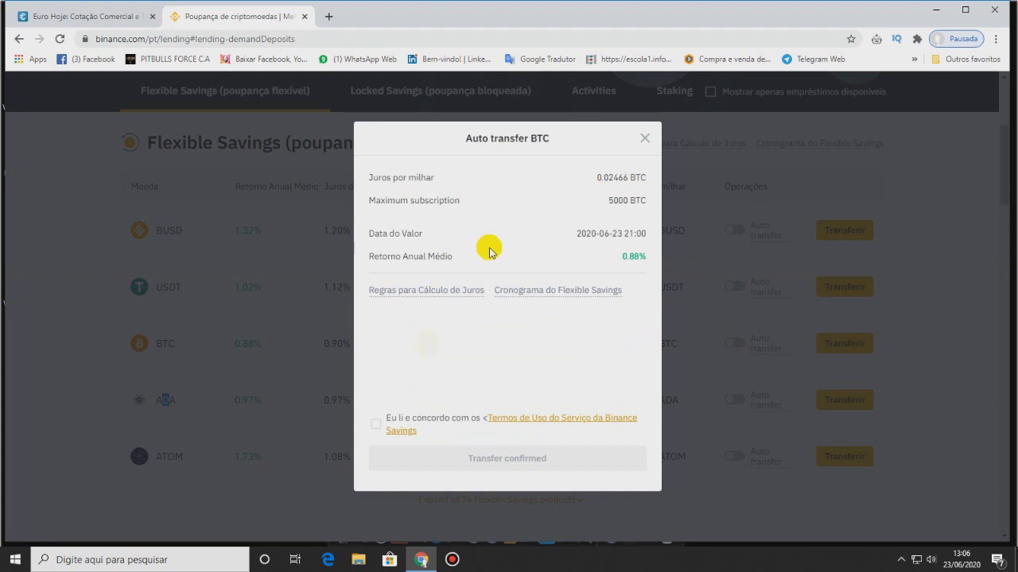
{"action": "left_click", "coordinate": [375, 427]}
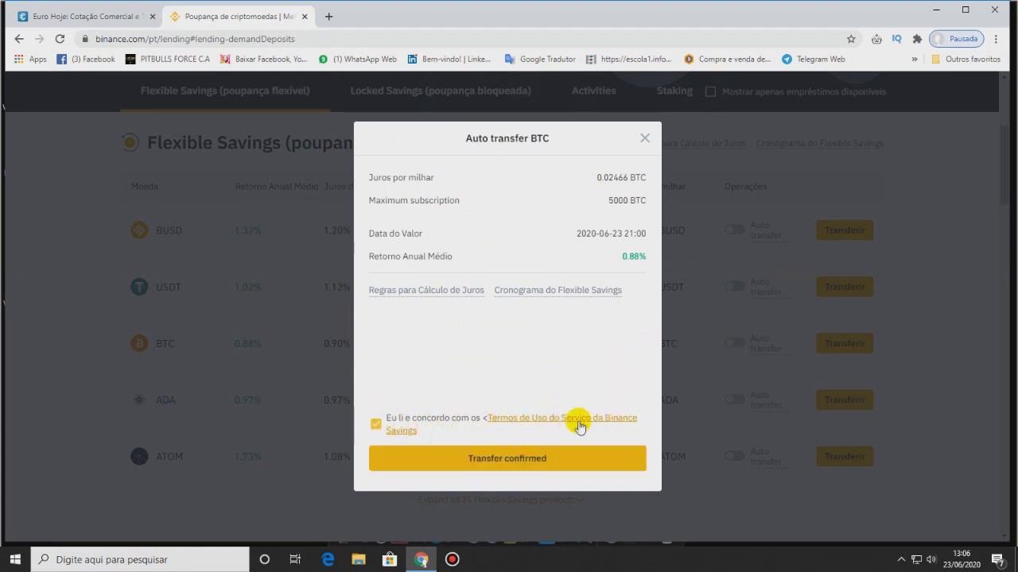
{"action": "left_click", "coordinate": [520, 458]}
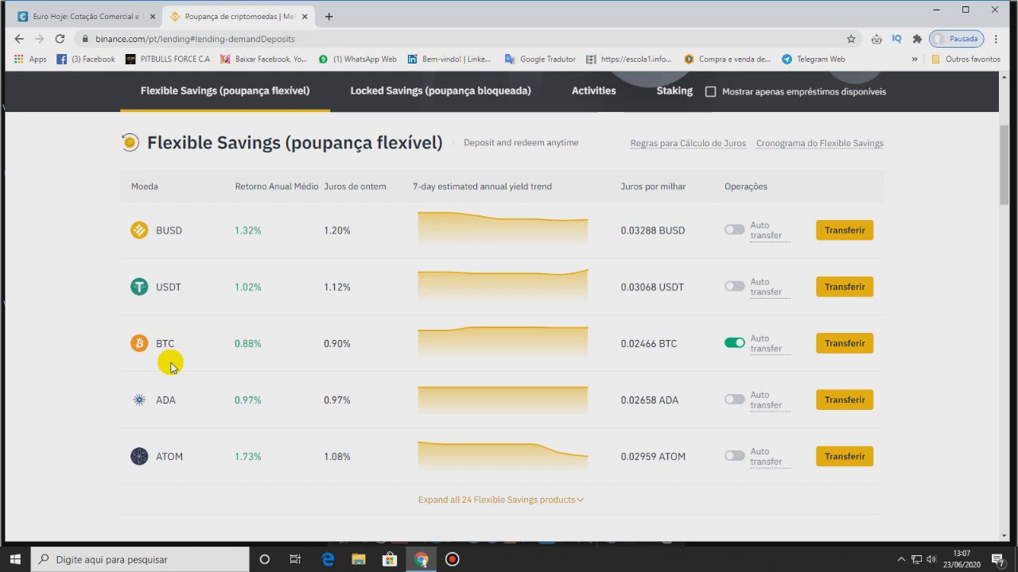
Reveal the hidden savings balance and cumulative profit, and check the euro-to-real conversion on the Dólar Hoje page
{"action": "scroll", "coordinate": [170, 361], "scroll_direction": "up", "scroll_amount": 1}
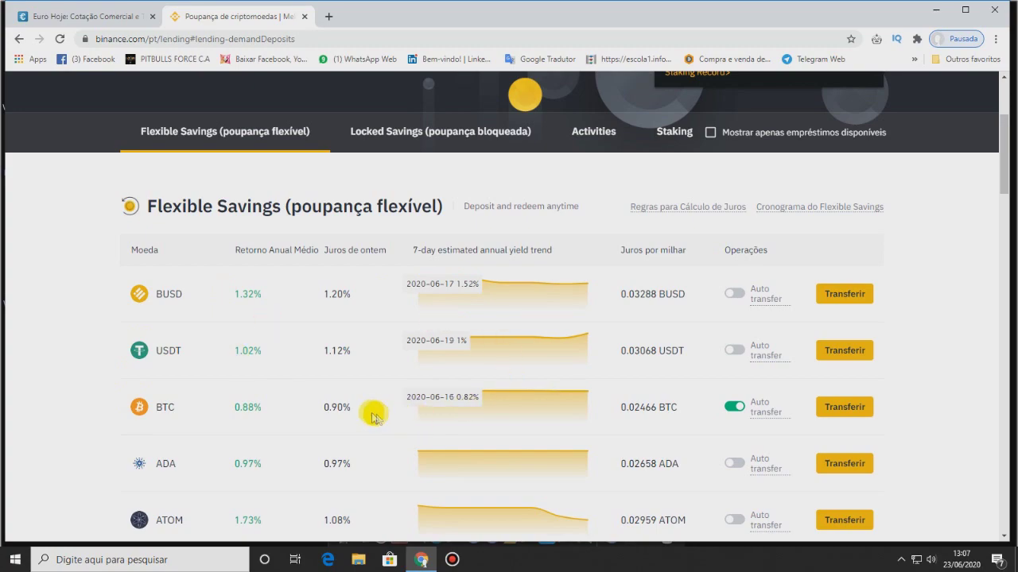
{"action": "scroll", "coordinate": [346, 401], "scroll_direction": "up", "scroll_amount": 3}
{"action": "scroll", "coordinate": [409, 397], "scroll_direction": "down", "scroll_amount": 2}
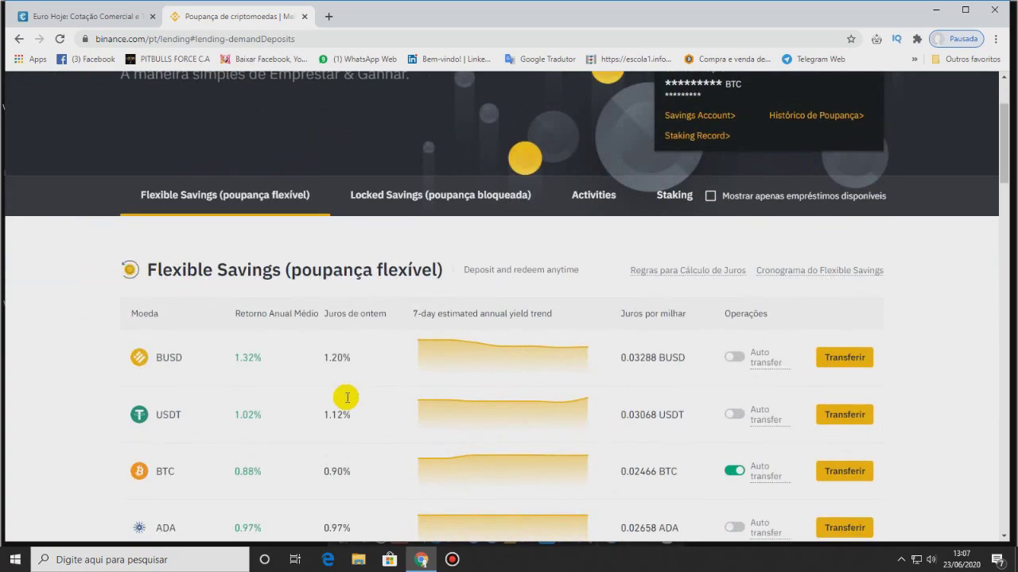
{"action": "scroll", "coordinate": [414, 389], "scroll_direction": "down", "scroll_amount": 2}
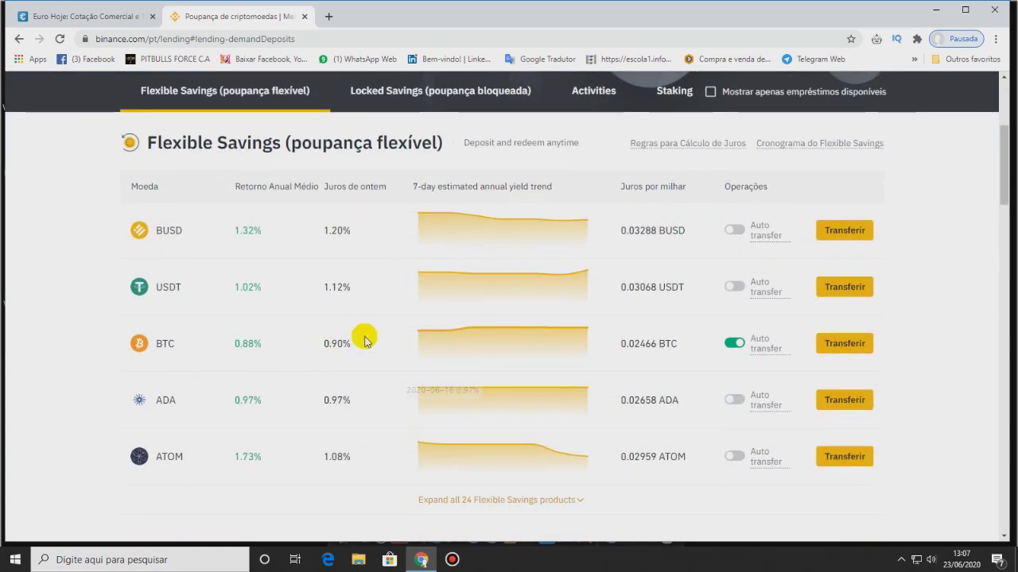
{"action": "scroll", "coordinate": [364, 336], "scroll_direction": "up", "scroll_amount": 1}
{"action": "scroll", "coordinate": [357, 340], "scroll_direction": "up", "scroll_amount": 2}
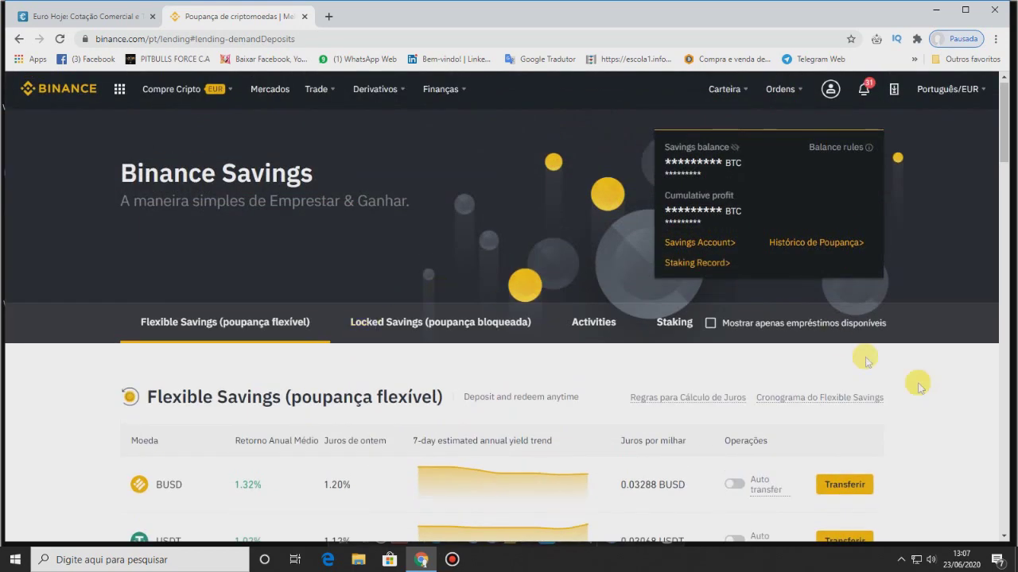
{"action": "left_click", "coordinate": [734, 148]}
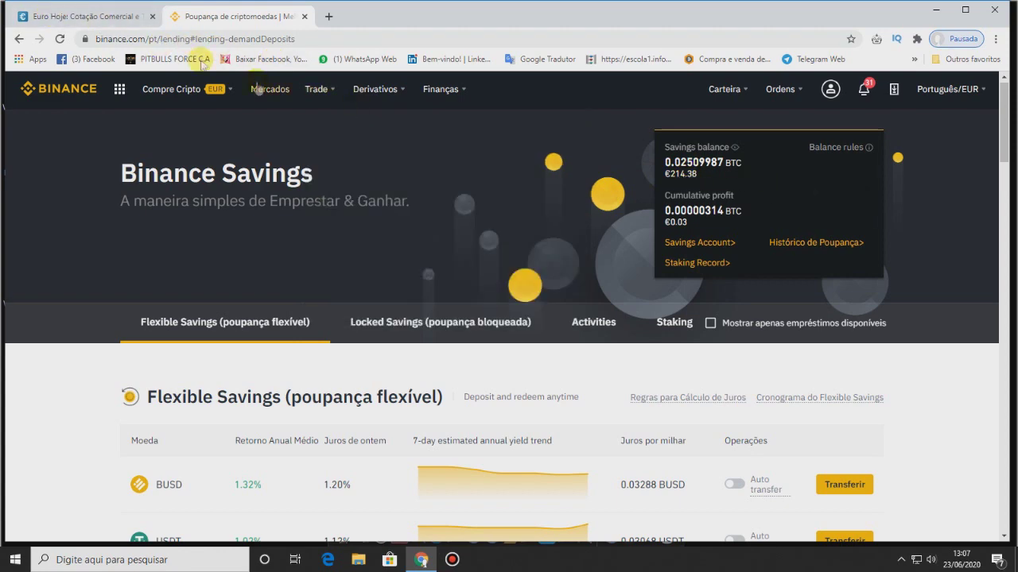
{"action": "left_click", "coordinate": [38, 14]}
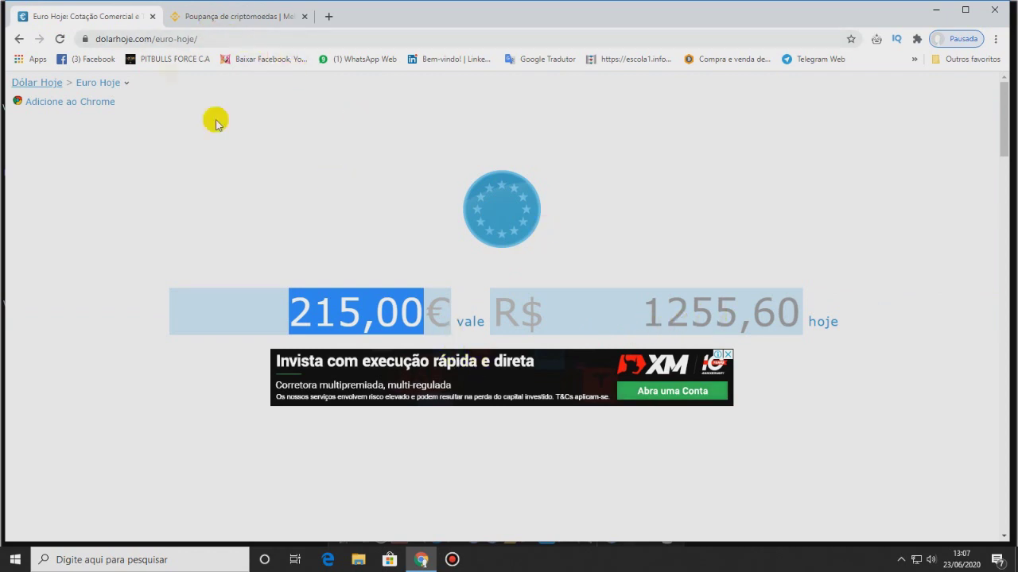
{"action": "left_click", "coordinate": [227, 14]}
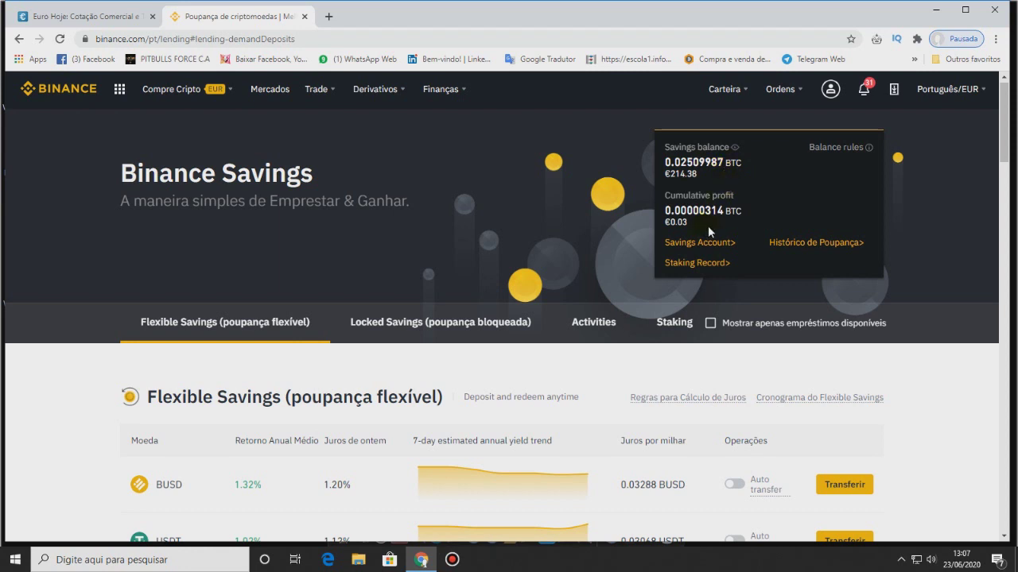
Open the Ativos de Poupança wallet page and show the hidden asset amounts to check the interest earned today
{"action": "mouse_move", "coordinate": [723, 85]}
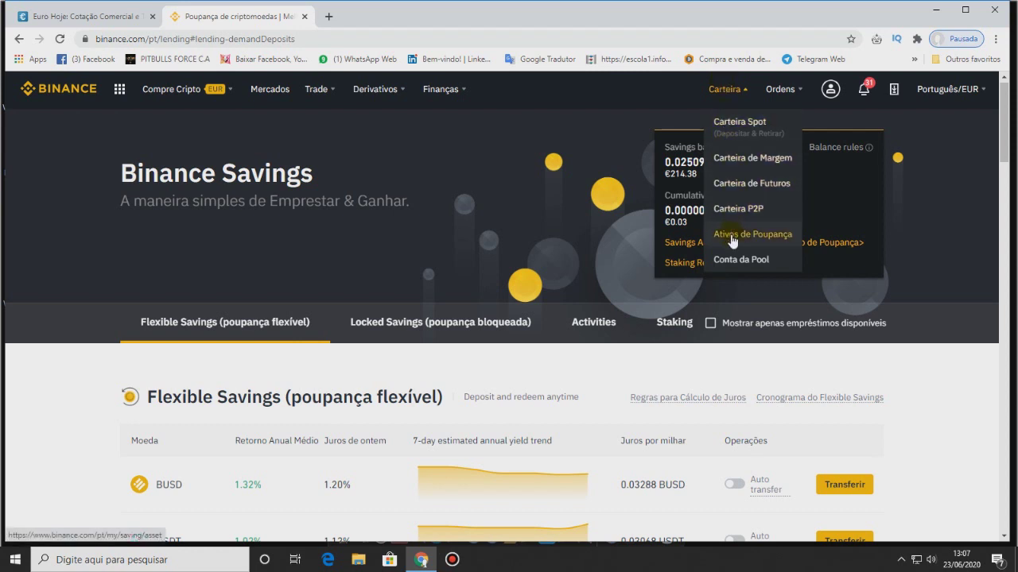
{"action": "mouse_move", "coordinate": [724, 89]}
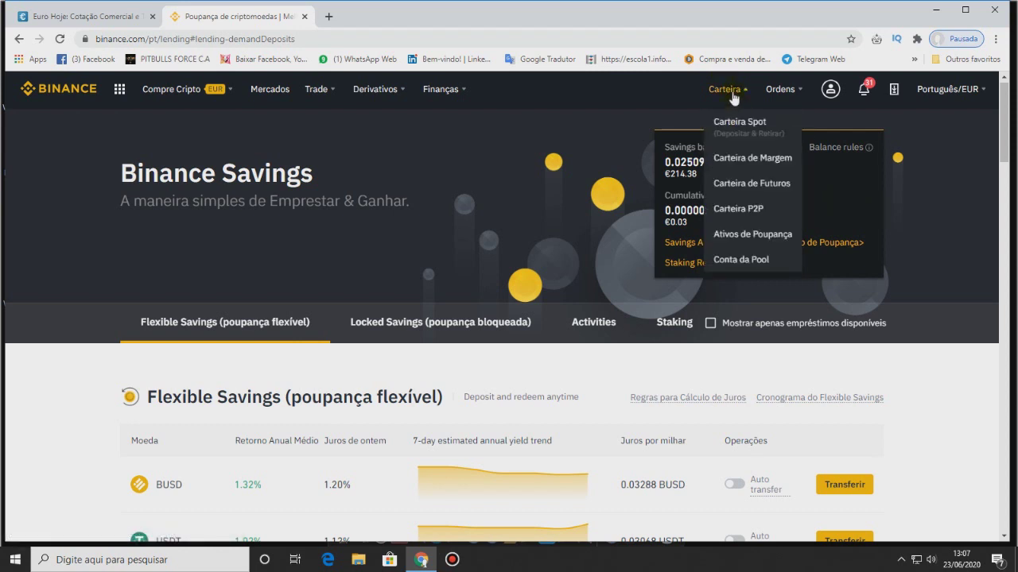
{"action": "left_click", "coordinate": [732, 233]}
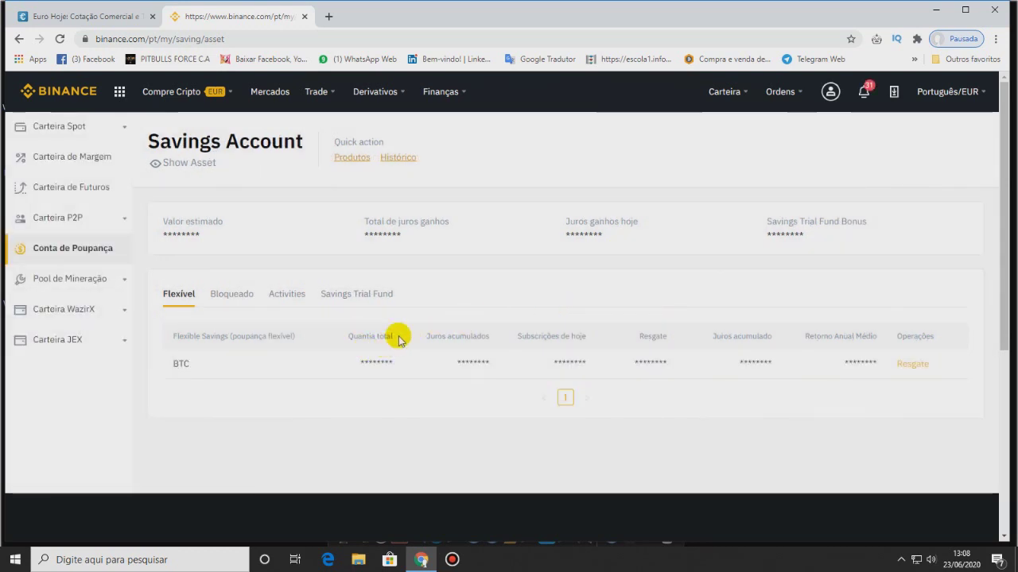
{"action": "left_click", "coordinate": [153, 163]}
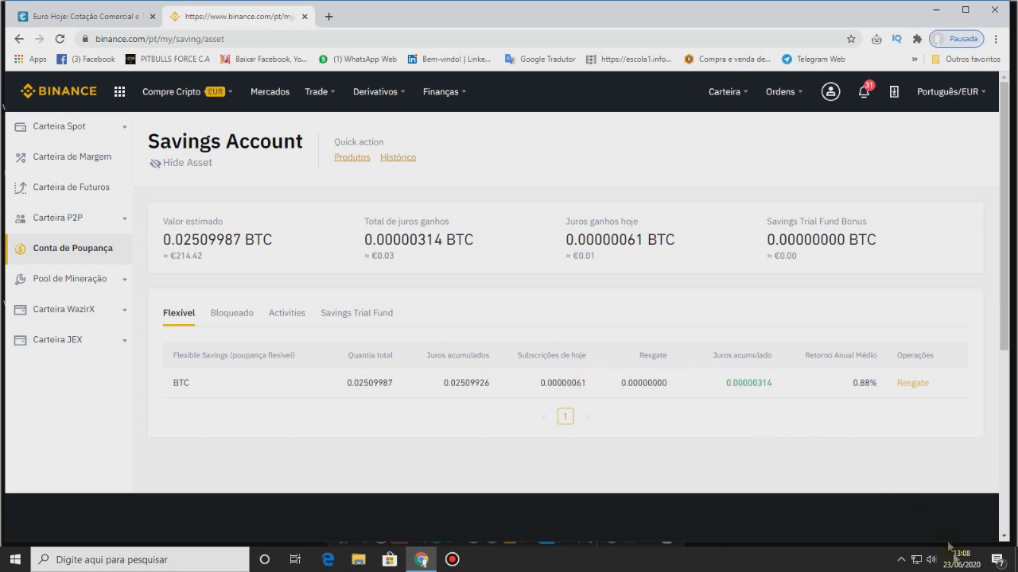
{"action": "mouse_move", "coordinate": [954, 567]}
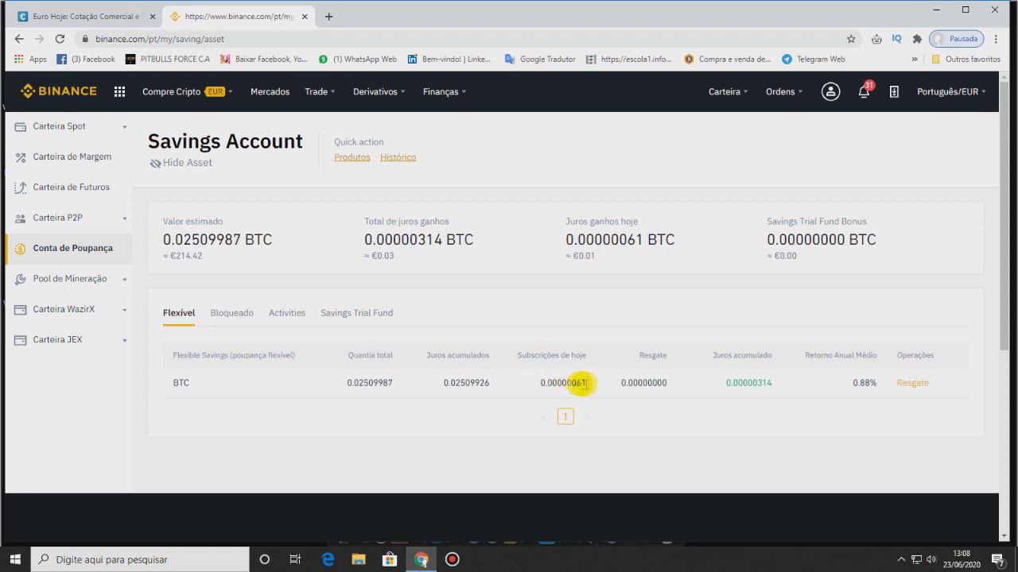
{"action": "left_click_drag", "start_coordinate": [626, 239], "coordinate": [643, 239]}
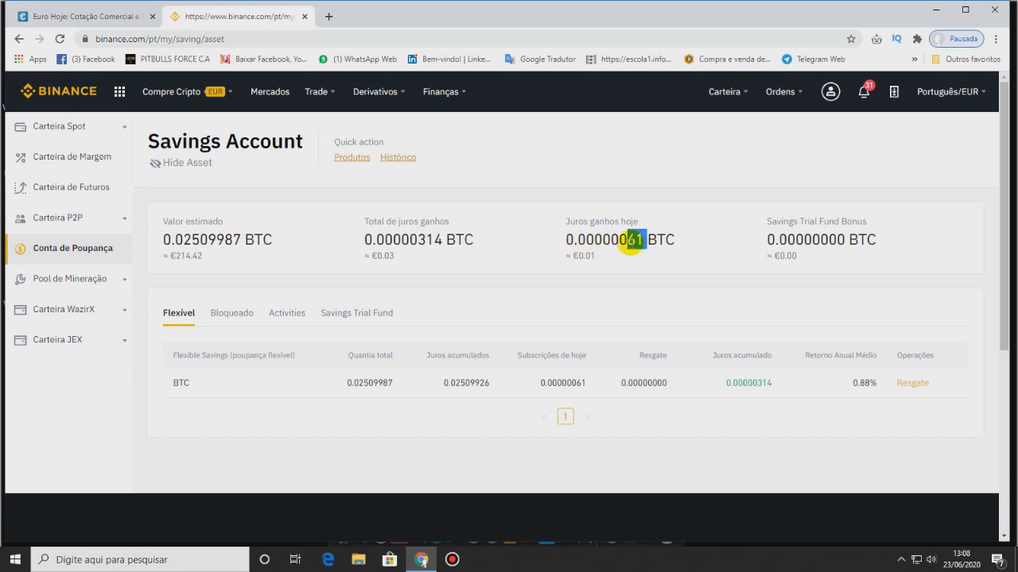
Check the Bloqueado, Activities and Savings Trial Fund sections of the Savings Account, and return to the Flexível holdings
{"action": "left_click", "coordinate": [636, 239]}
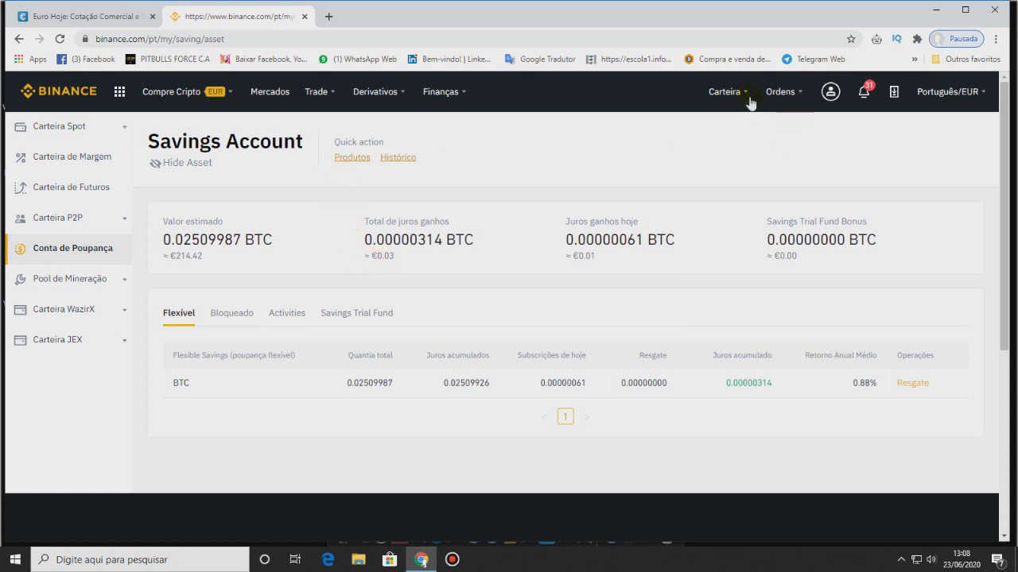
{"action": "mouse_move", "coordinate": [734, 94]}
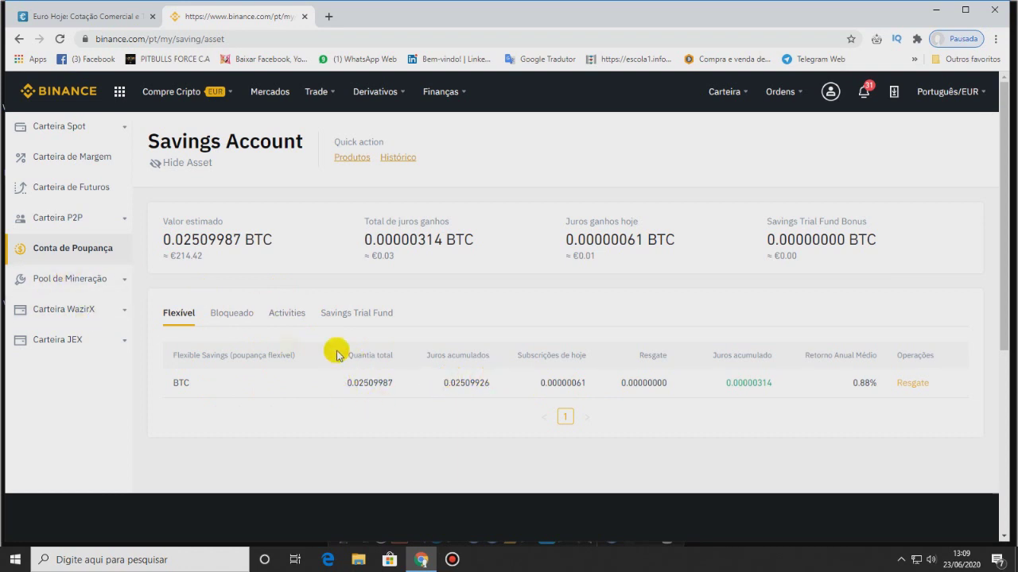
{"action": "left_click", "coordinate": [232, 313]}
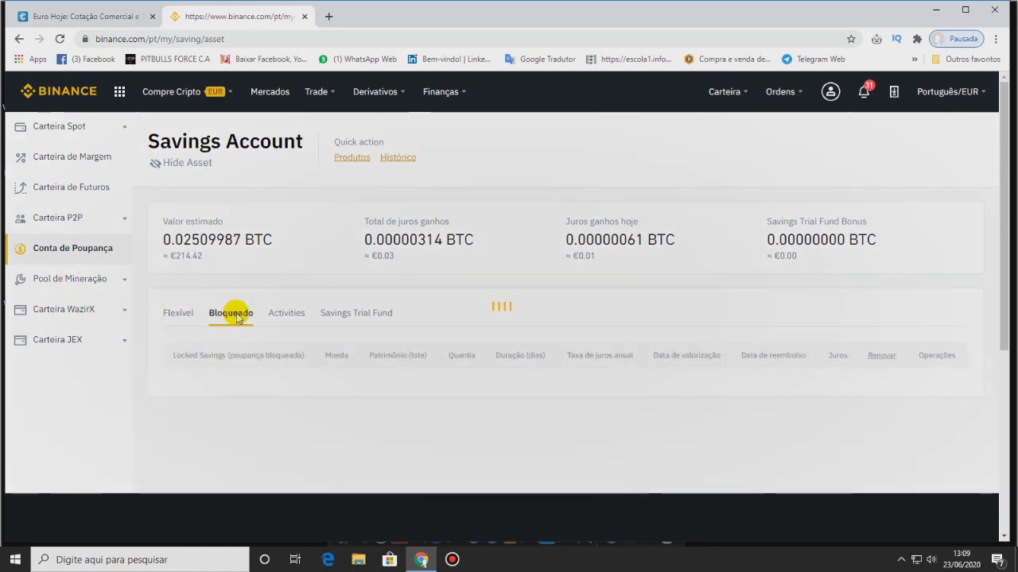
{"action": "left_click", "coordinate": [294, 318]}
{"action": "left_click", "coordinate": [337, 317]}
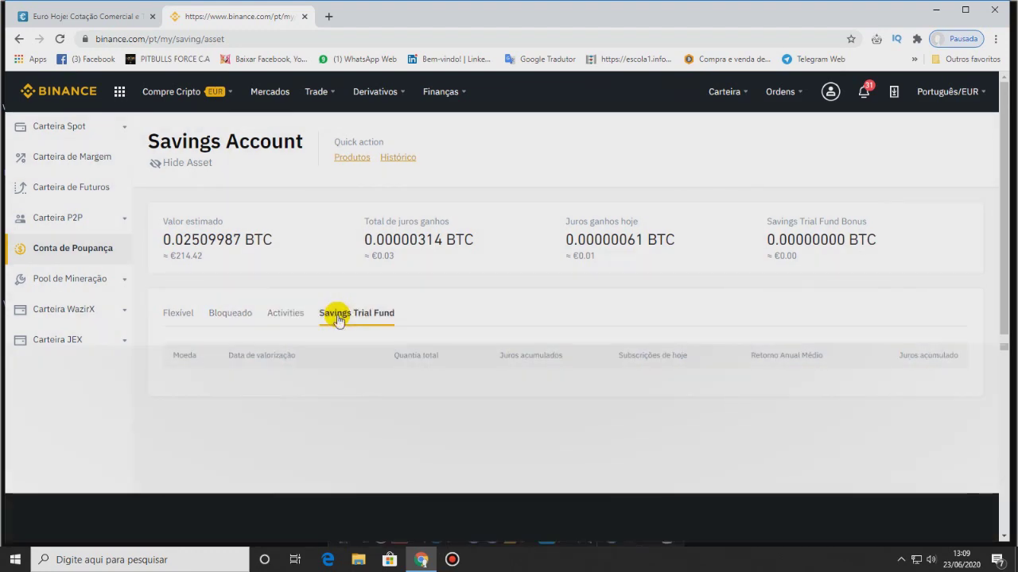
{"action": "left_click", "coordinate": [179, 315]}
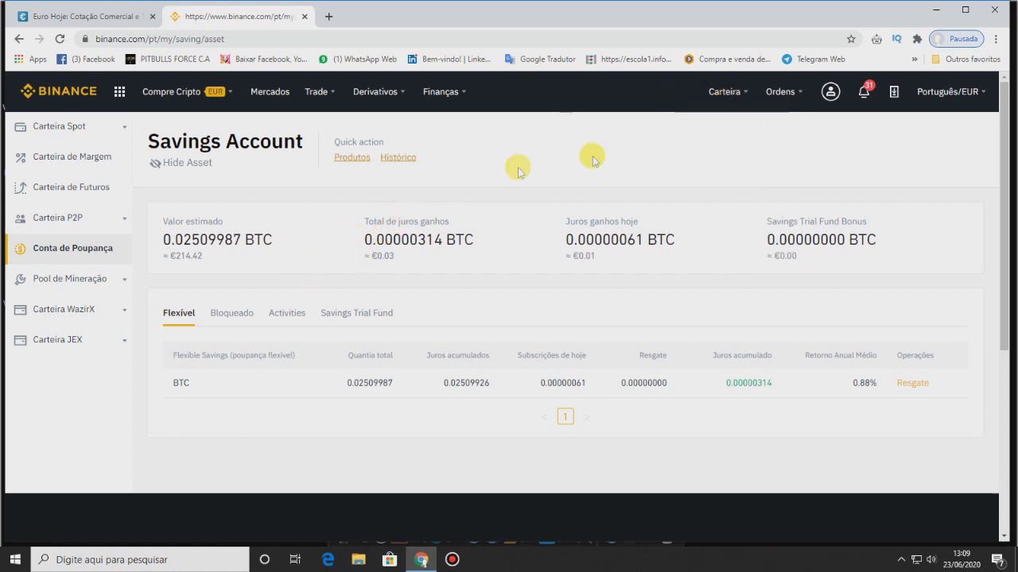
Open the Carteira Spot balance page and show the hidden balances
{"action": "left_click", "coordinate": [727, 128]}
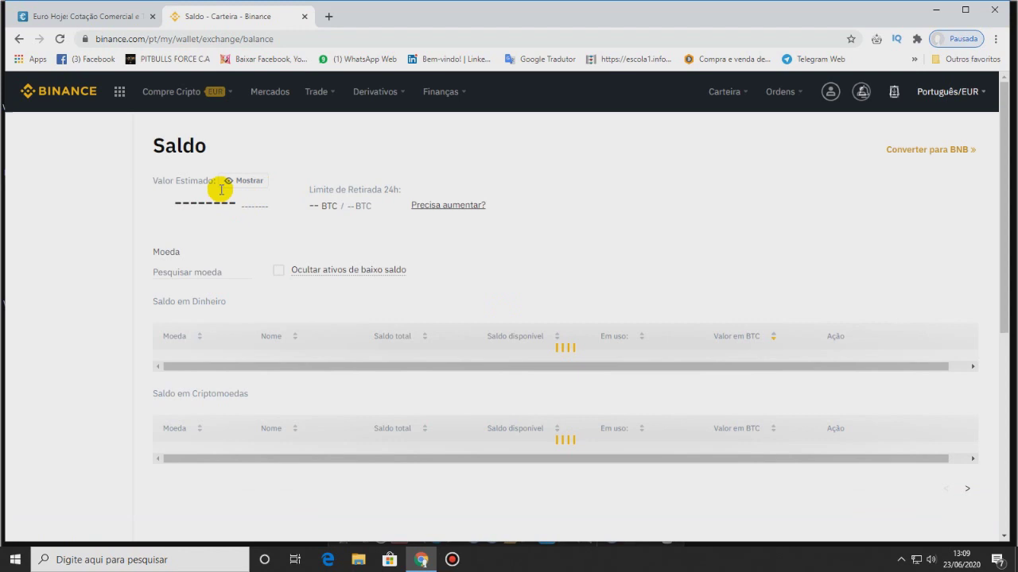
{"action": "left_click", "coordinate": [229, 183]}
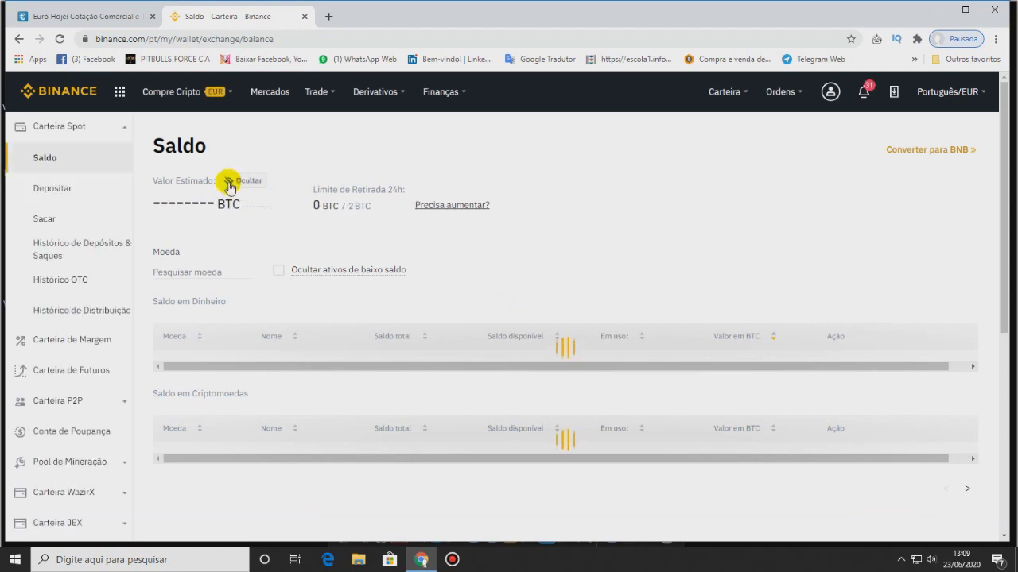
{"action": "left_click", "coordinate": [230, 183]}
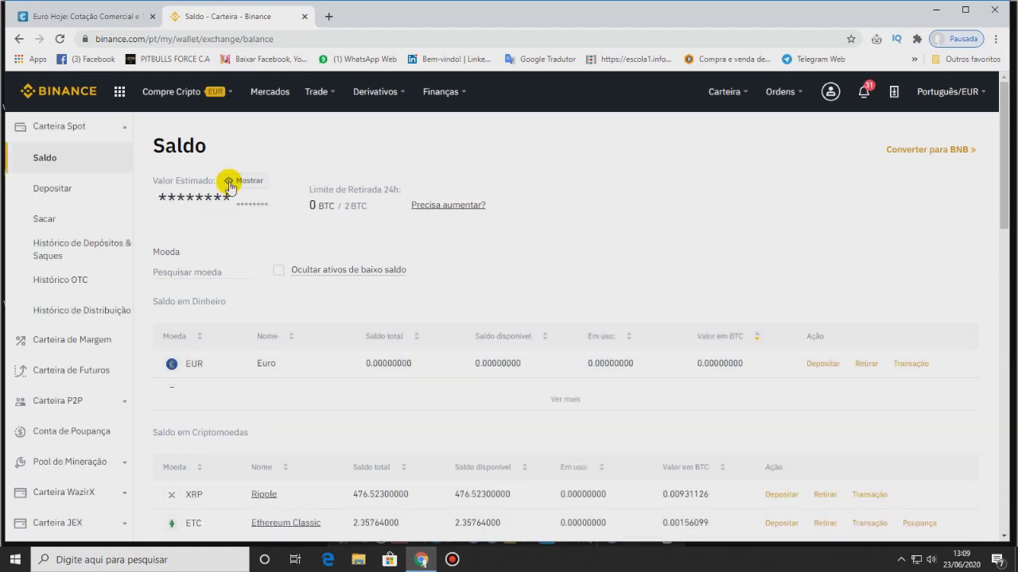
{"action": "scroll", "coordinate": [229, 238], "scroll_direction": "down", "scroll_amount": 2}
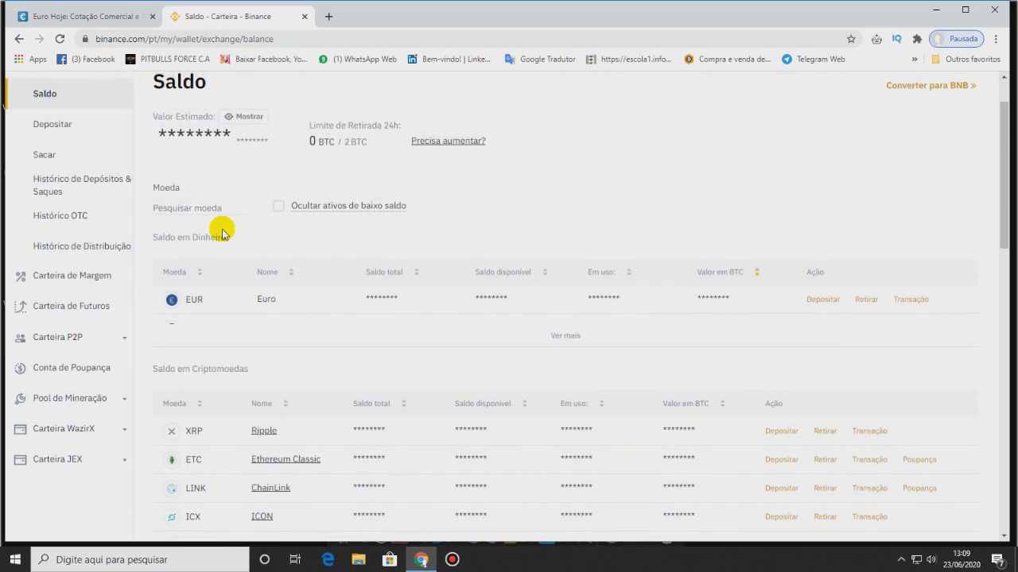
{"action": "scroll", "coordinate": [226, 232], "scroll_direction": "up", "scroll_amount": 1}
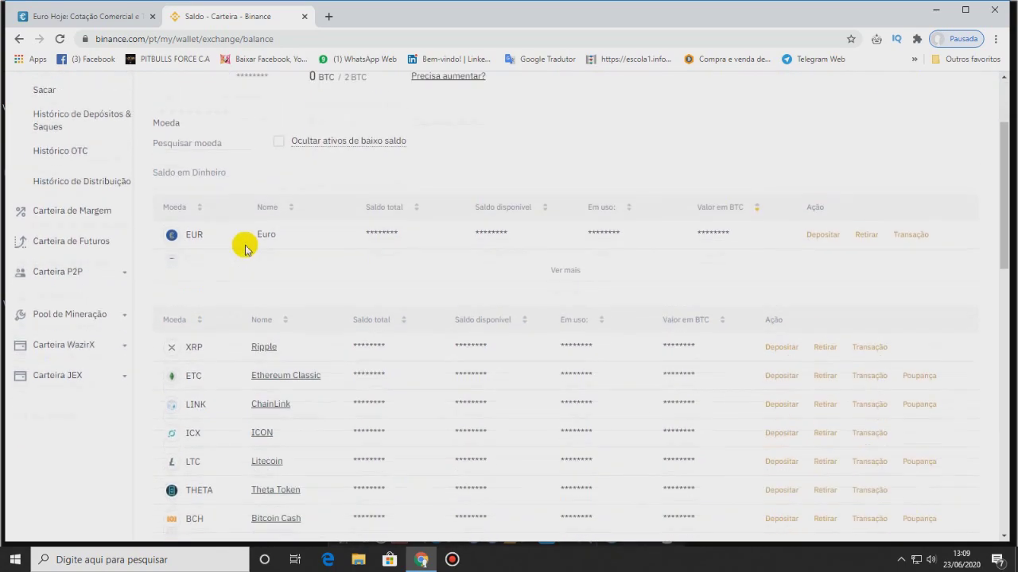
{"action": "left_click", "coordinate": [229, 121]}
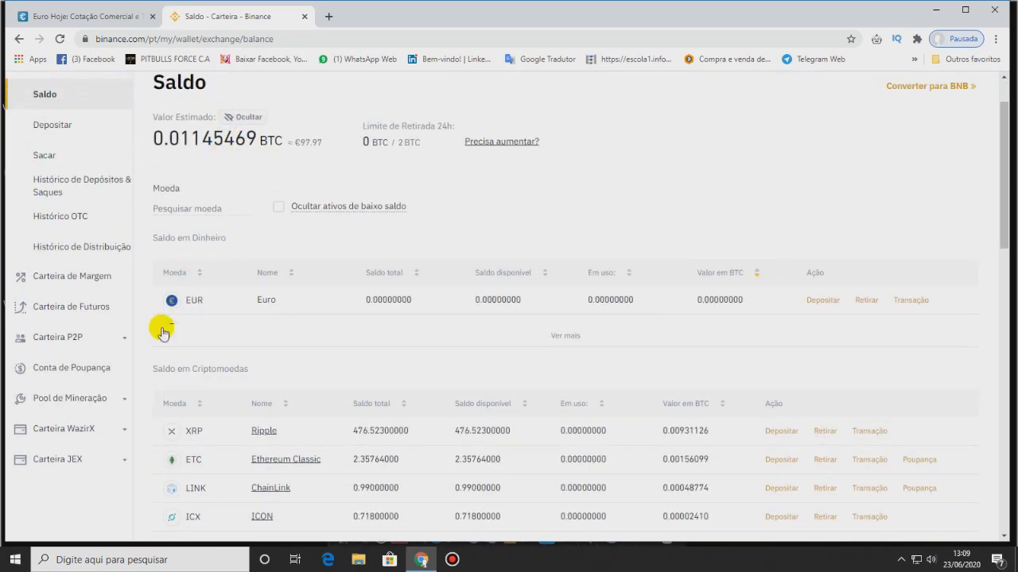
Check the Bitcoin balance at the end of the first page of crypto holdings in the spot wallet
{"action": "scroll", "coordinate": [225, 360], "scroll_direction": "up", "scroll_amount": 1}
{"action": "scroll", "coordinate": [291, 374], "scroll_direction": "down", "scroll_amount": 8}
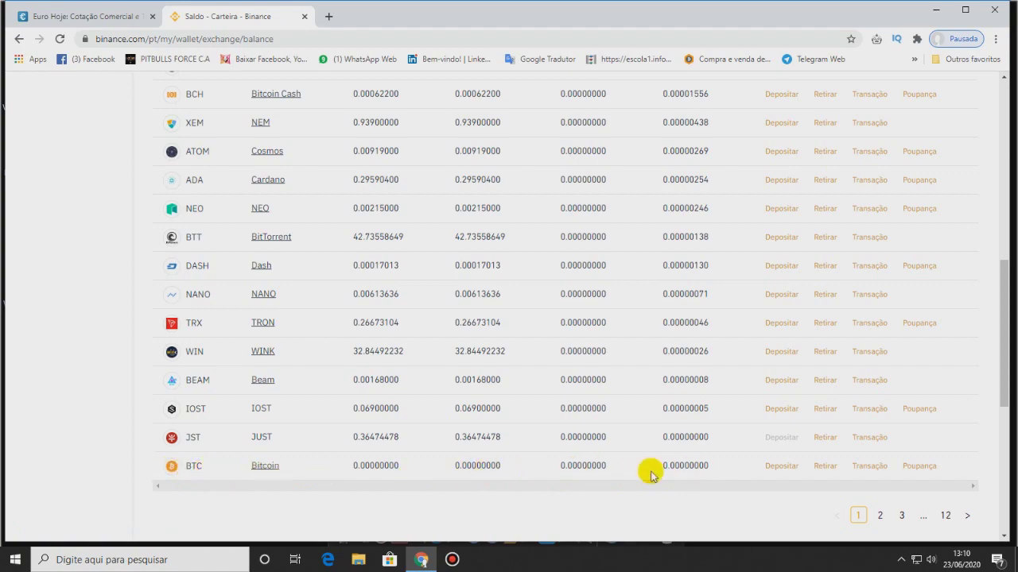
{"action": "scroll", "coordinate": [540, 475], "scroll_direction": "up", "scroll_amount": 2}
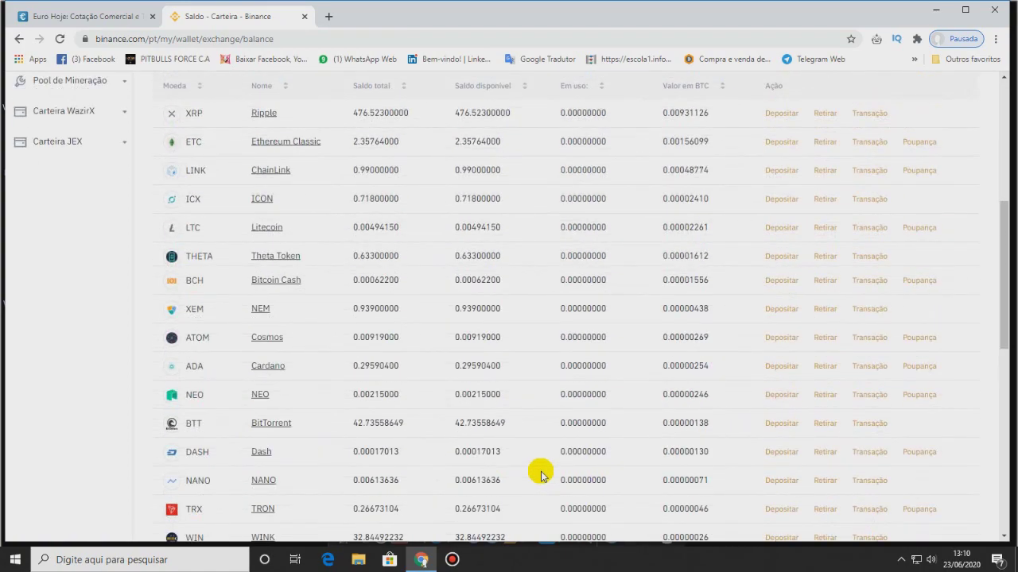
{"action": "scroll", "coordinate": [540, 475], "scroll_direction": "down", "scroll_amount": 2}
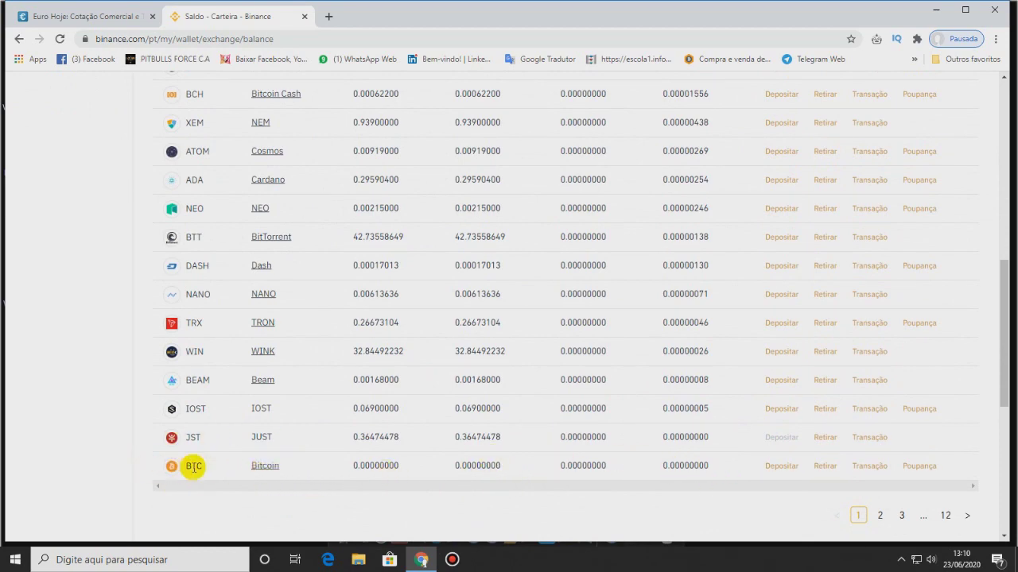
Go back to the Ativos de Poupança wallet page and show the hidden asset amounts again
{"action": "scroll", "coordinate": [182, 471], "scroll_direction": "up", "scroll_amount": 12}
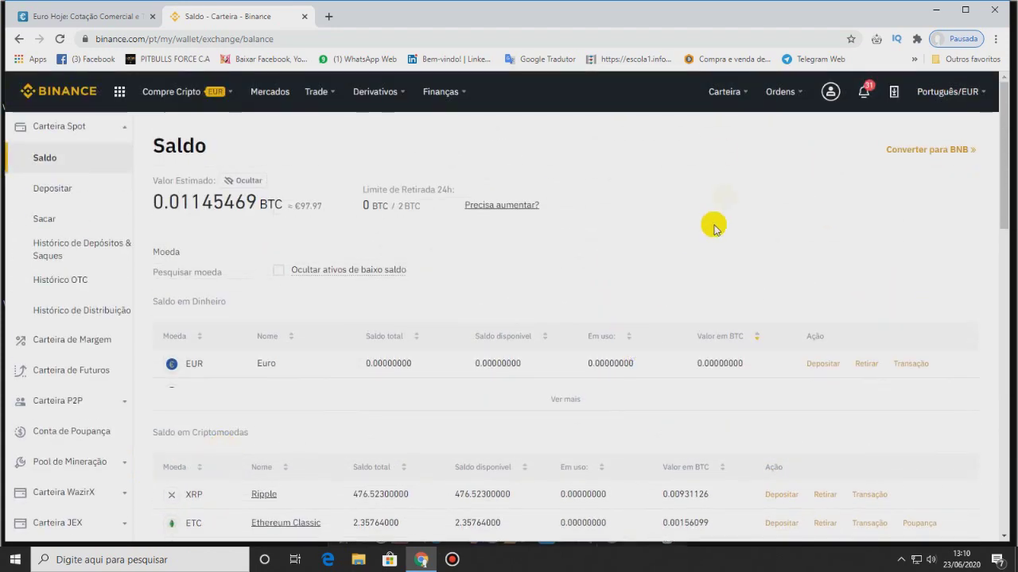
{"action": "mouse_move", "coordinate": [731, 92]}
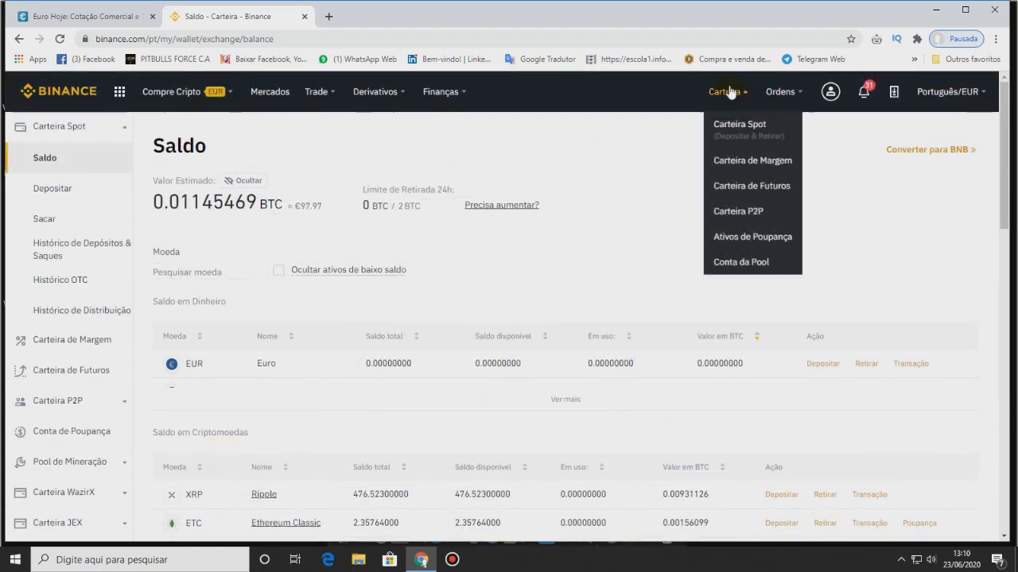
{"action": "left_click", "coordinate": [748, 236]}
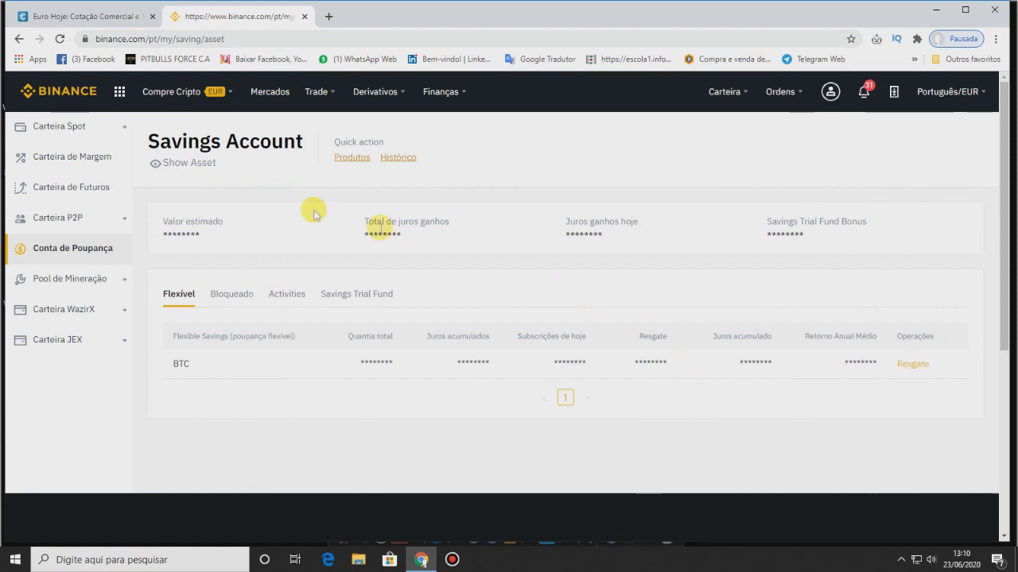
{"action": "left_click", "coordinate": [159, 163]}
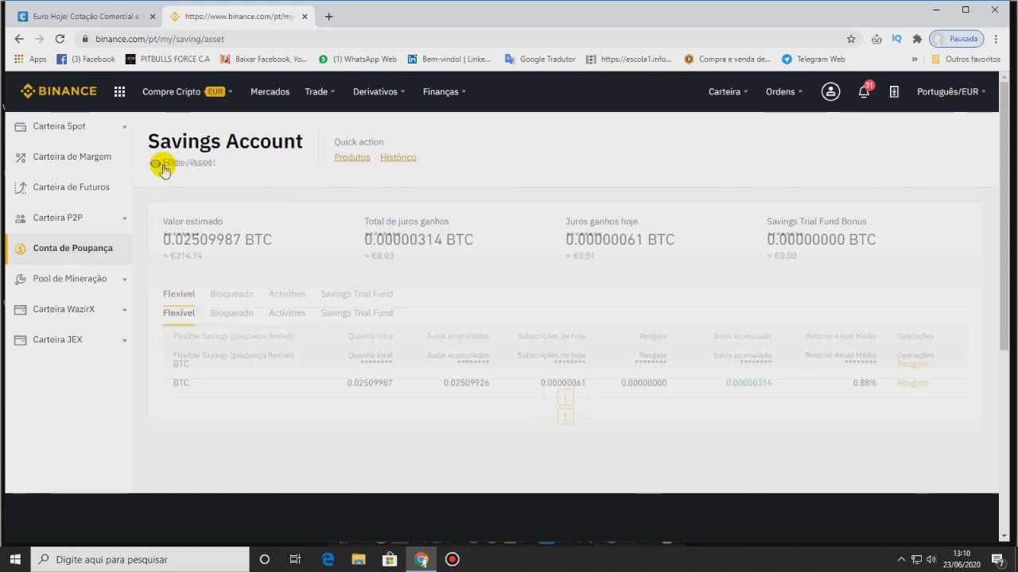
Fill in a maximum BTC redemption of 0.02509987 with Resgate padrão, agree to the Binance Savings terms, and close the form without confirming
{"action": "left_click", "coordinate": [912, 385]}
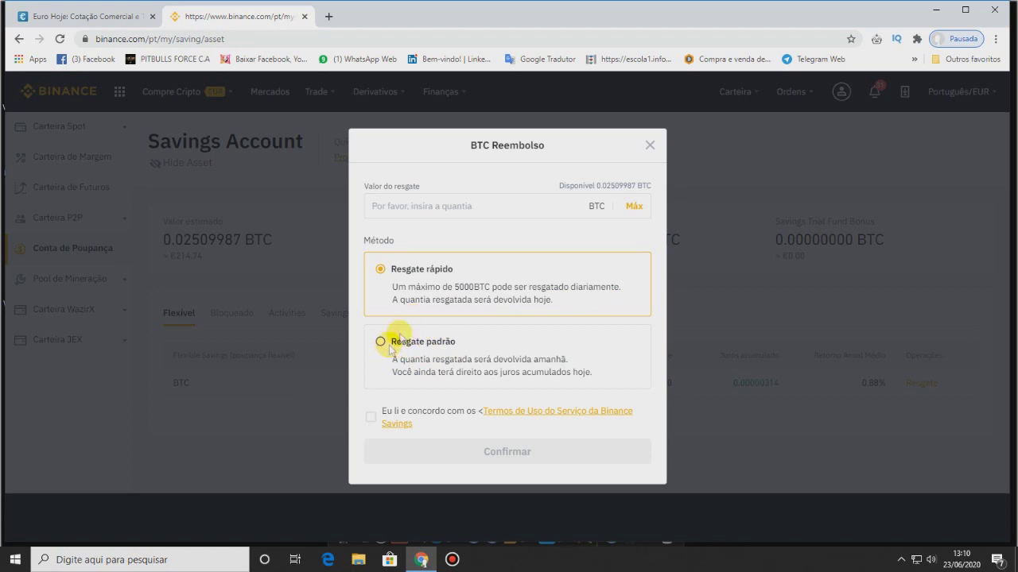
{"action": "left_click", "coordinate": [370, 416]}
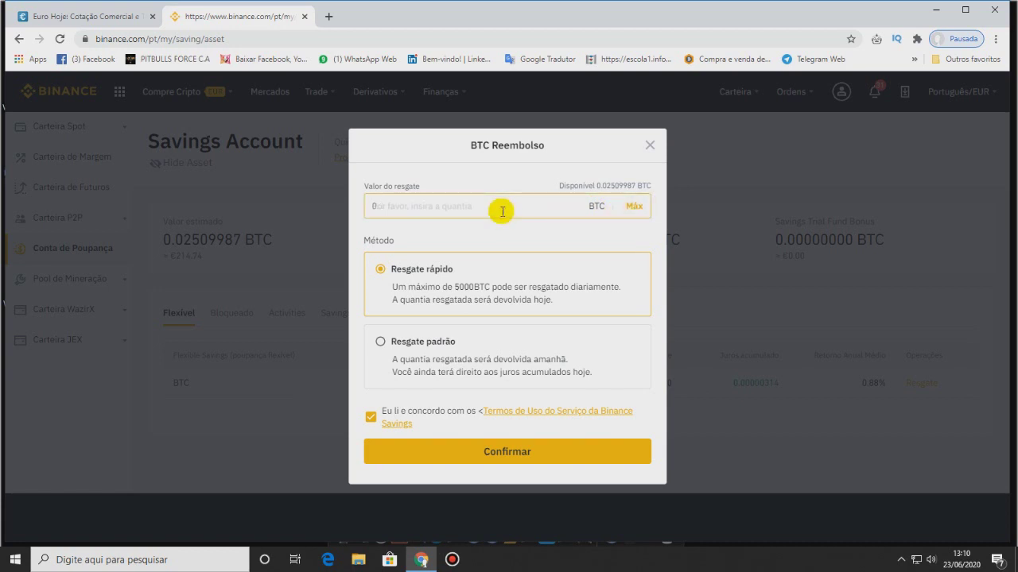
{"action": "key", "text": "BackSpace"}
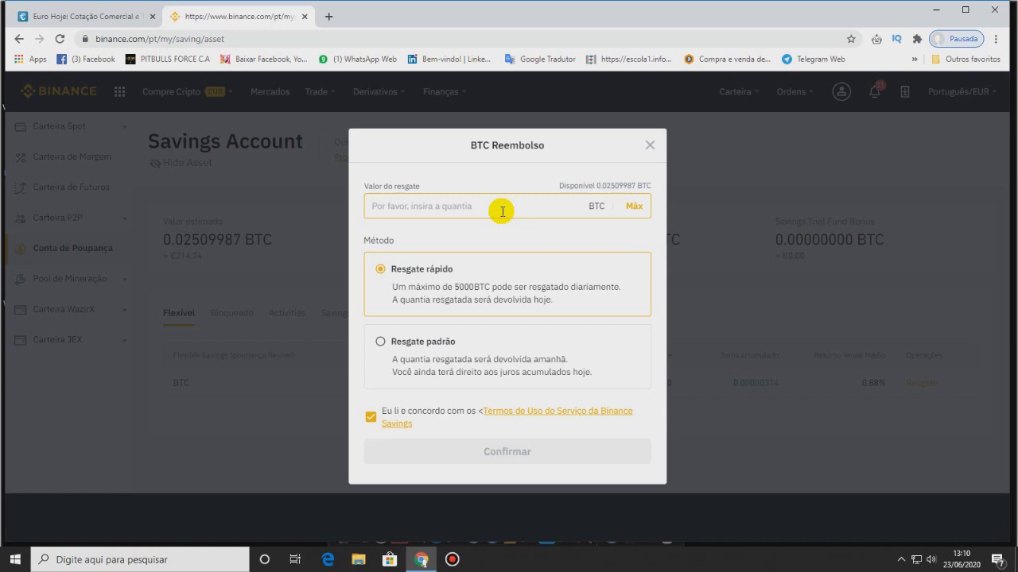
{"action": "left_click", "coordinate": [628, 206]}
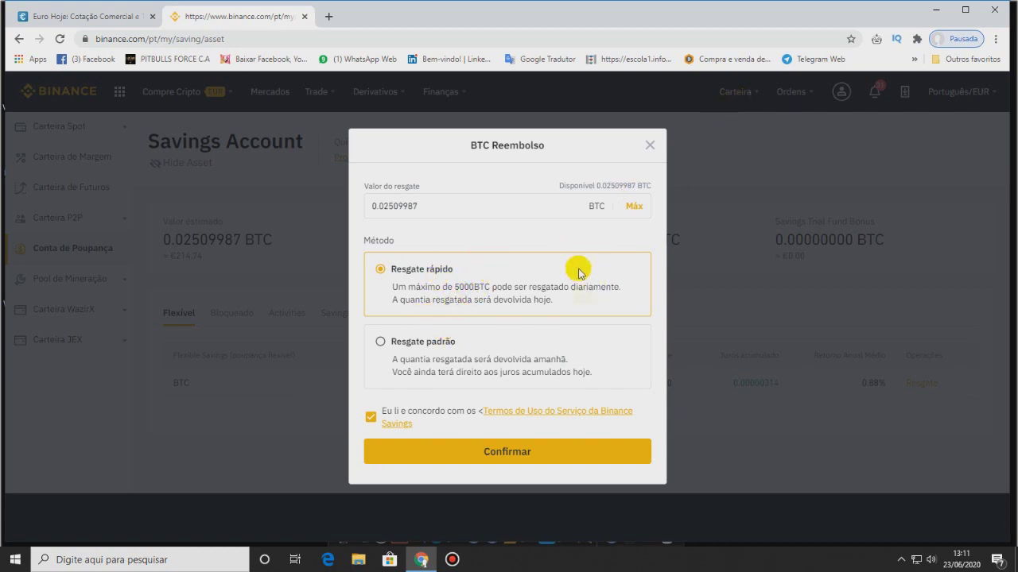
{"action": "left_click", "coordinate": [380, 343]}
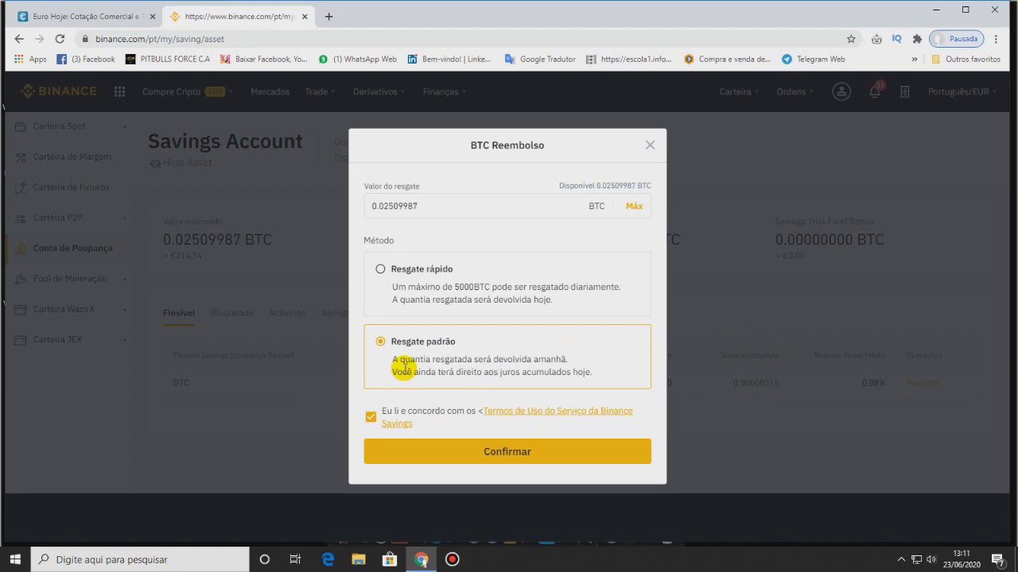
{"action": "left_click", "coordinate": [651, 146]}
Return to the Poupança page under Finanças and look over the BTC entry in Flexible Savings
{"action": "mouse_move", "coordinate": [333, 99]}
{"action": "mouse_move", "coordinate": [434, 94]}
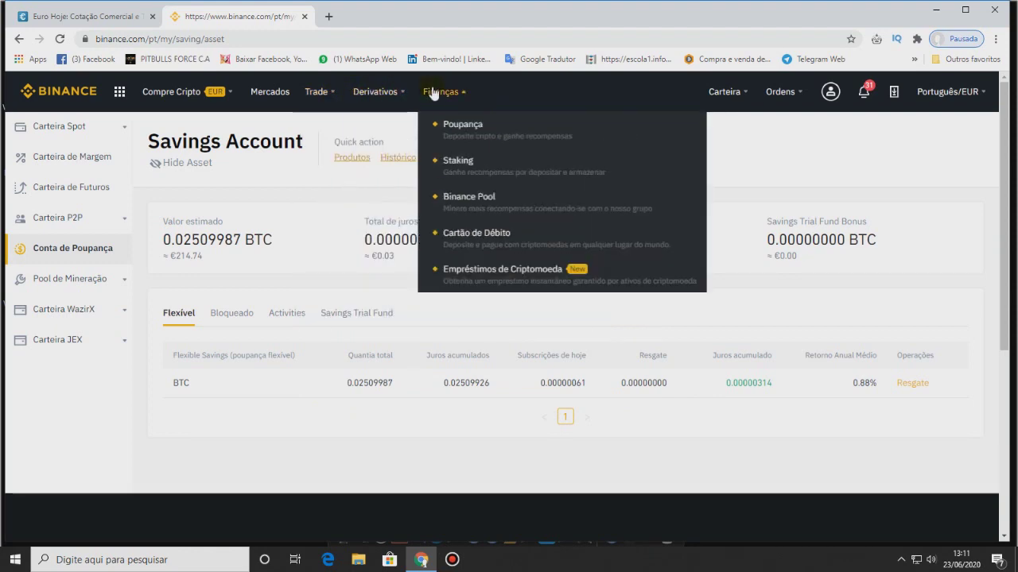
{"action": "left_click", "coordinate": [455, 127]}
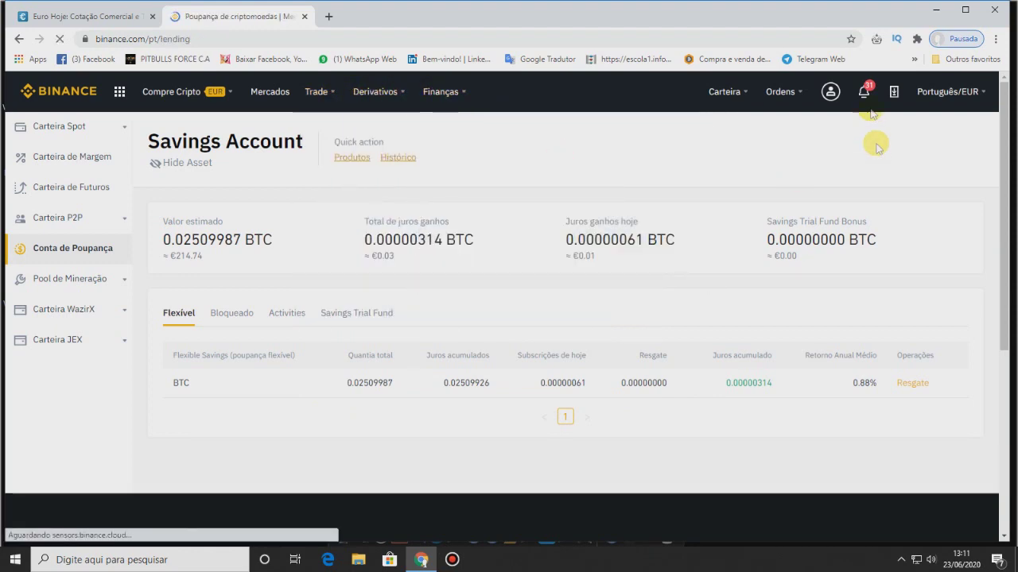
{"action": "scroll", "coordinate": [614, 353], "scroll_direction": "down", "scroll_amount": 5}
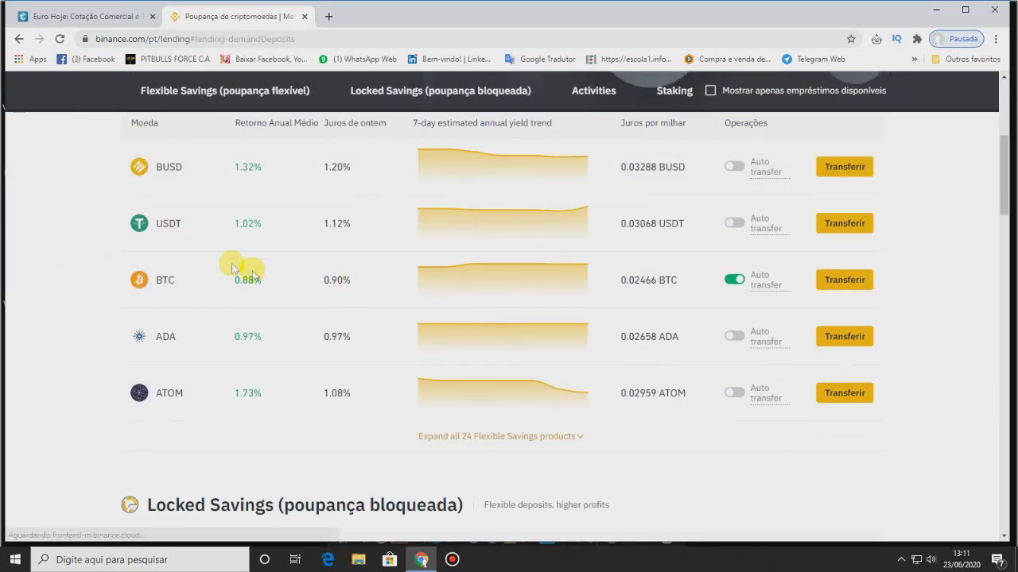
{"action": "scroll", "coordinate": [533, 136], "scroll_direction": "up", "scroll_amount": 4}
{"action": "scroll", "coordinate": [364, 205], "scroll_direction": "down", "scroll_amount": 1}
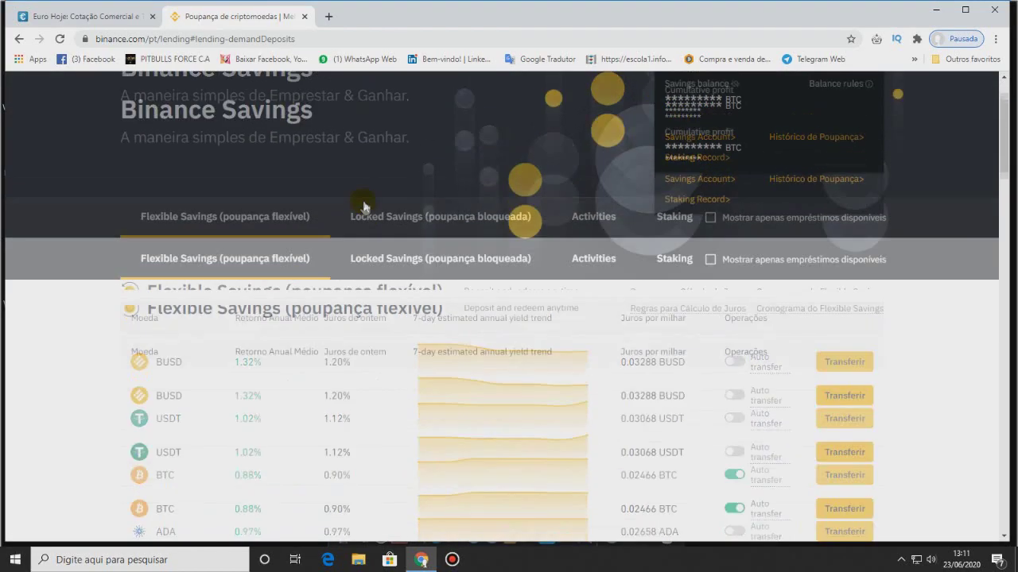
{"action": "scroll", "coordinate": [373, 159], "scroll_direction": "up", "scroll_amount": 3}
Review the Poupança entry under Finanças, the BTC Auto transfer setting, and the wallet options under Carteira
{"action": "mouse_move", "coordinate": [375, 98]}
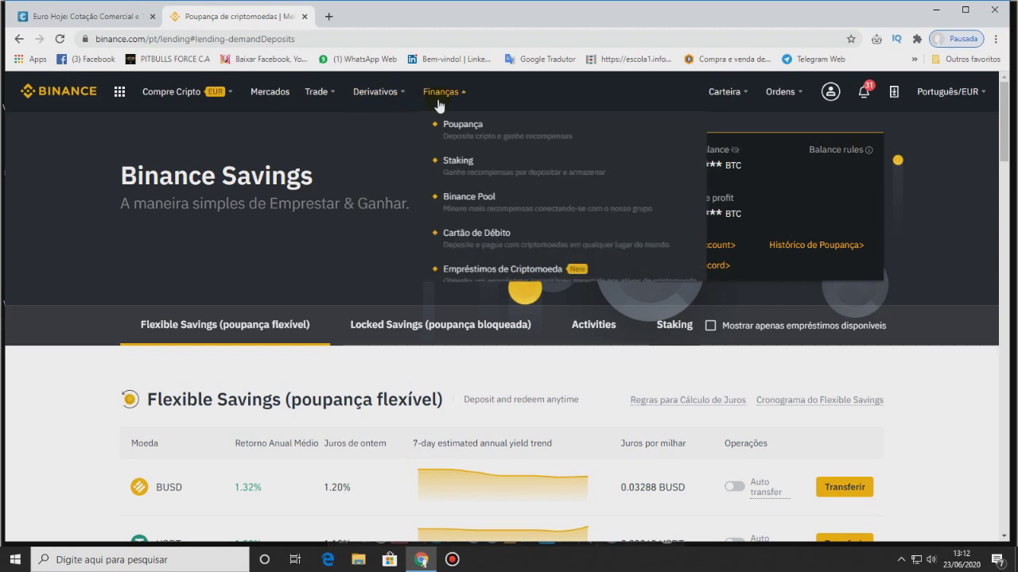
{"action": "scroll", "coordinate": [374, 348], "scroll_direction": "down", "scroll_amount": 3}
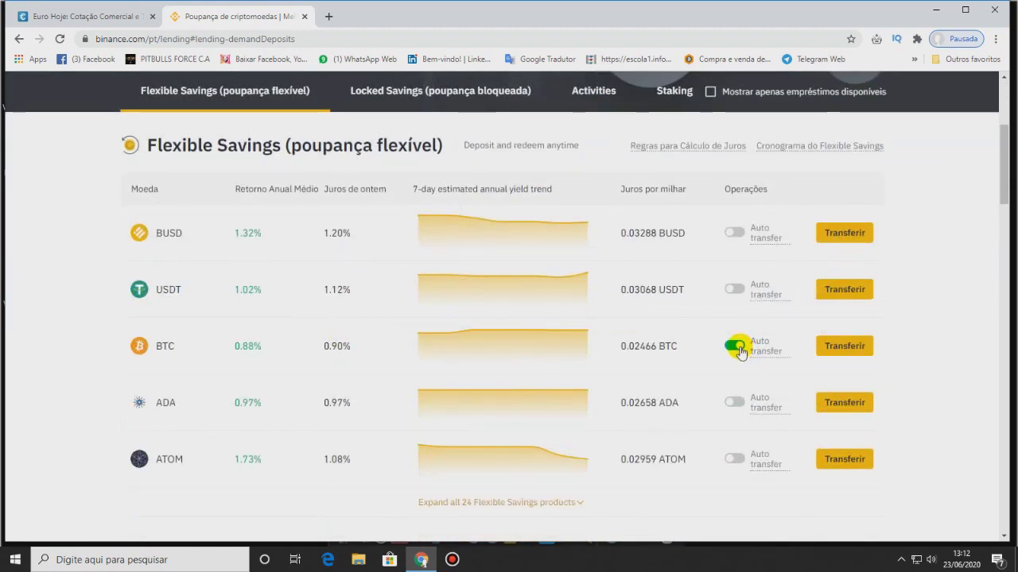
{"action": "scroll", "coordinate": [727, 238], "scroll_direction": "up", "scroll_amount": 3}
{"action": "mouse_move", "coordinate": [728, 96]}
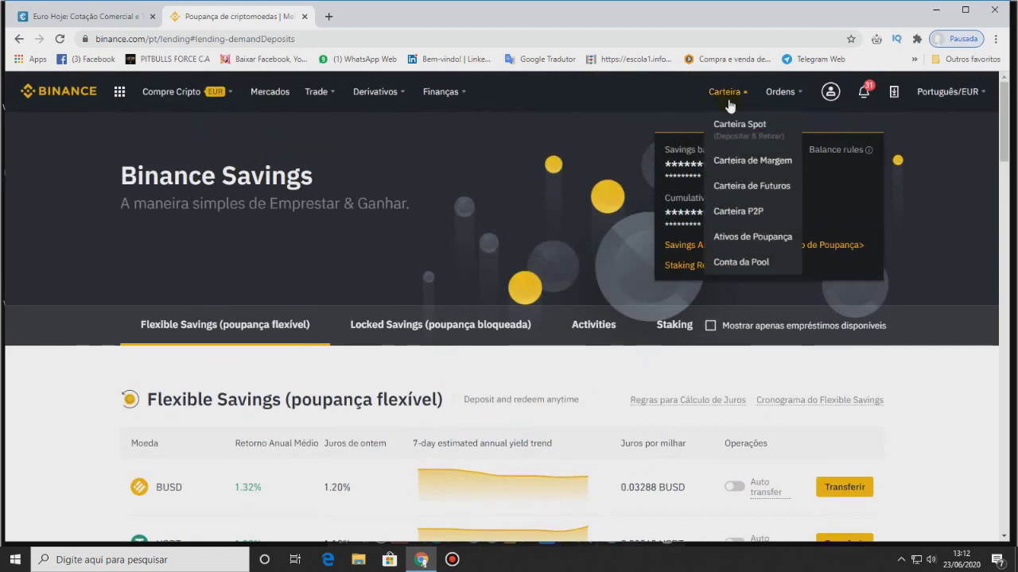
{"action": "scroll", "coordinate": [676, 238], "scroll_direction": "down", "scroll_amount": 4}
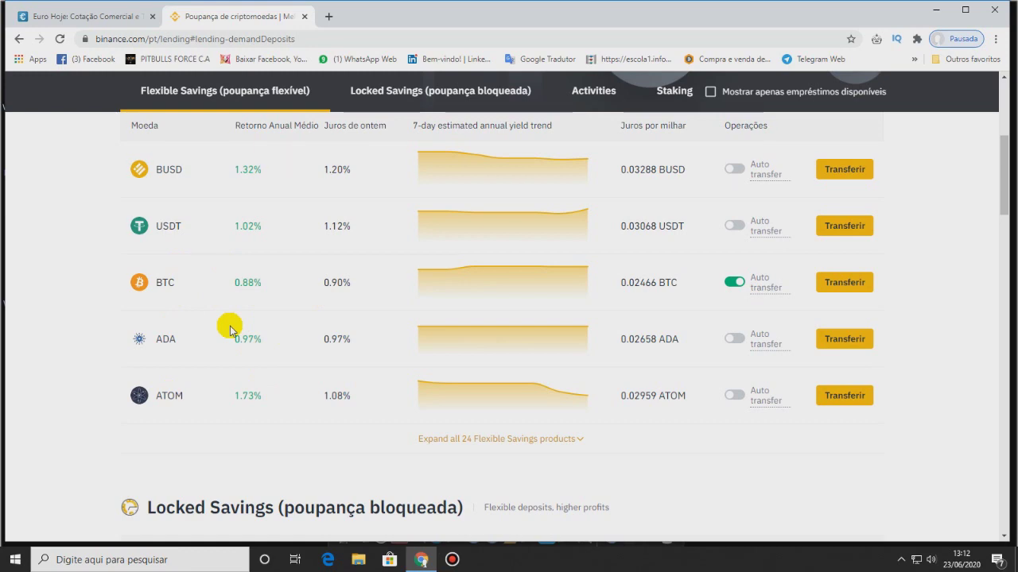
{"action": "scroll", "coordinate": [230, 325], "scroll_direction": "up", "scroll_amount": 1}
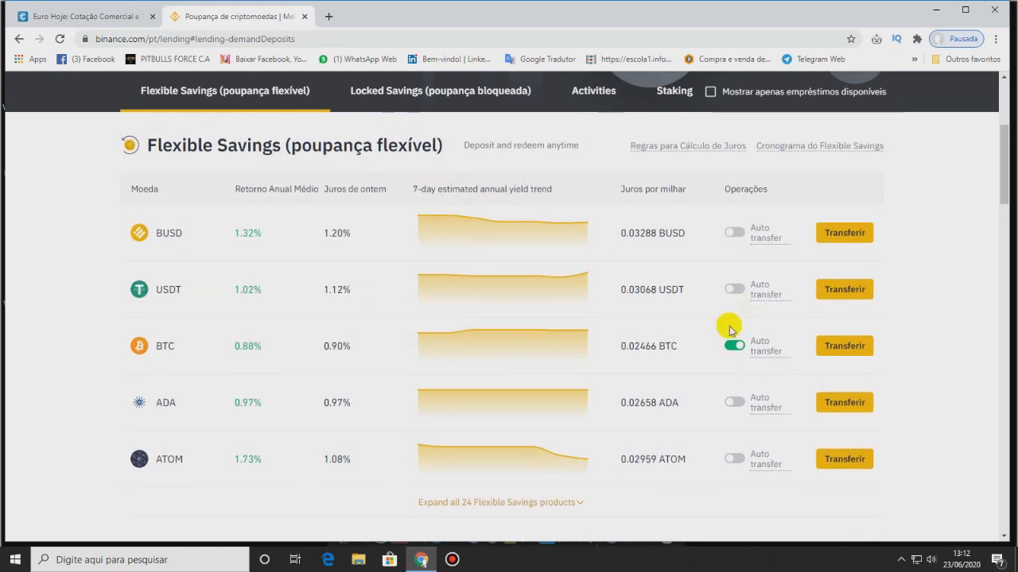
{"action": "left_click", "coordinate": [737, 347]}
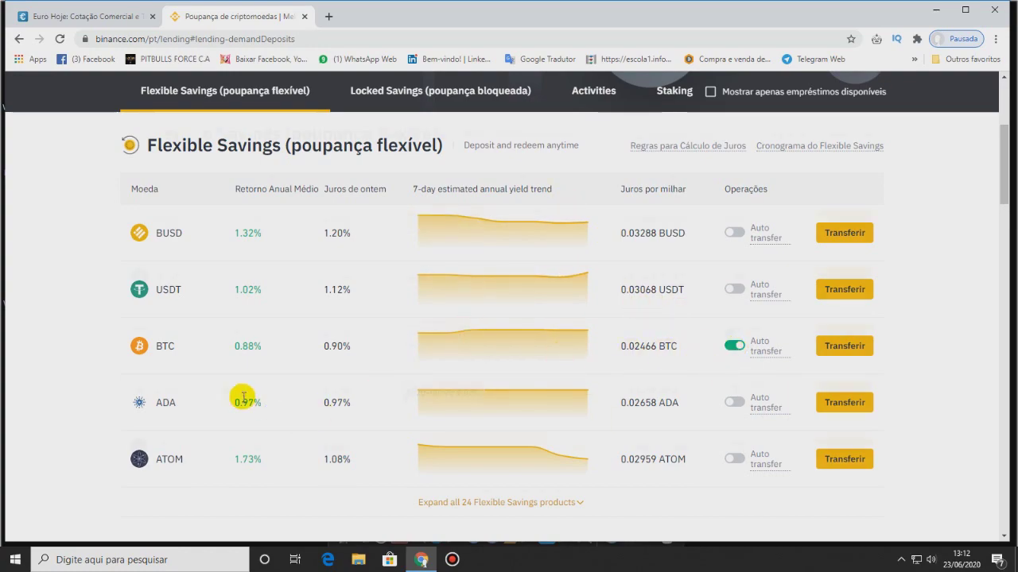
Examine the Flexible Savings annual returns and 7-day yield trends for each coin, along with the Locked Savings rates and durations
{"action": "scroll", "coordinate": [80, 324], "scroll_direction": "down", "scroll_amount": 2}
{"action": "scroll", "coordinate": [75, 354], "scroll_direction": "up", "scroll_amount": 1}
{"action": "scroll", "coordinate": [76, 354], "scroll_direction": "up", "scroll_amount": 2}
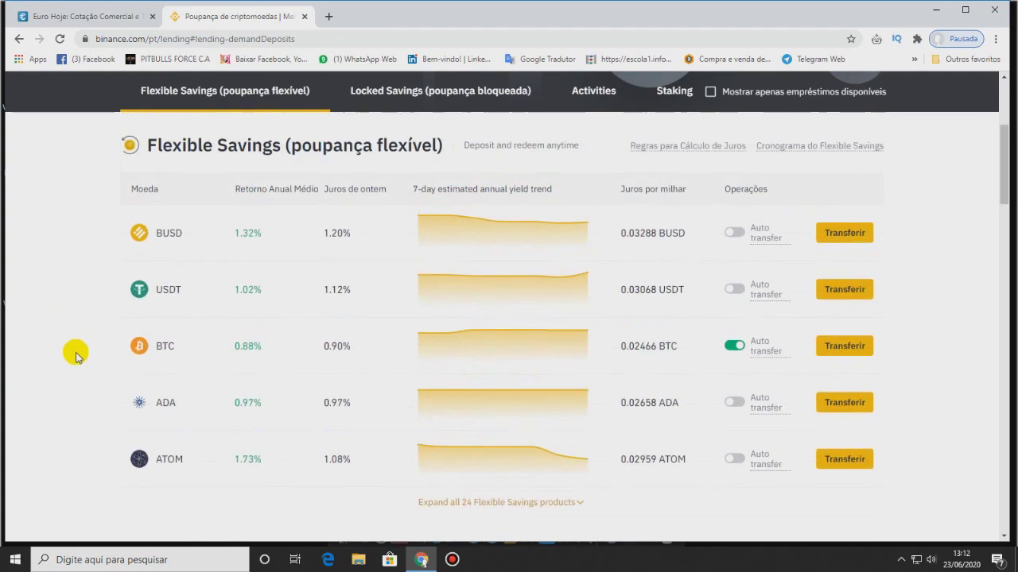
{"action": "scroll", "coordinate": [73, 358], "scroll_direction": "down", "scroll_amount": 6}
{"action": "scroll", "coordinate": [75, 373], "scroll_direction": "down", "scroll_amount": 2}
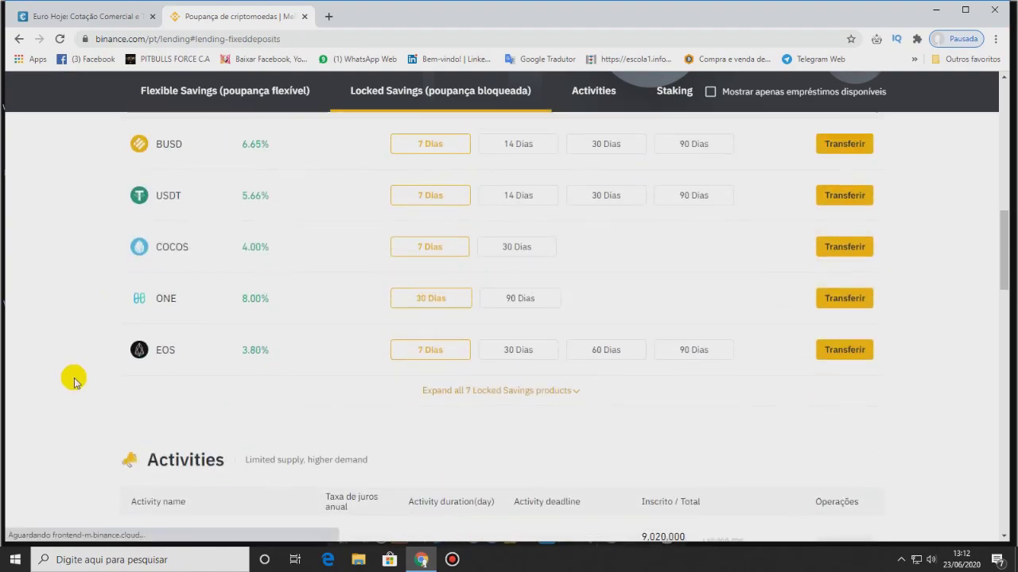
{"action": "scroll", "coordinate": [77, 379], "scroll_direction": "up", "scroll_amount": 7}
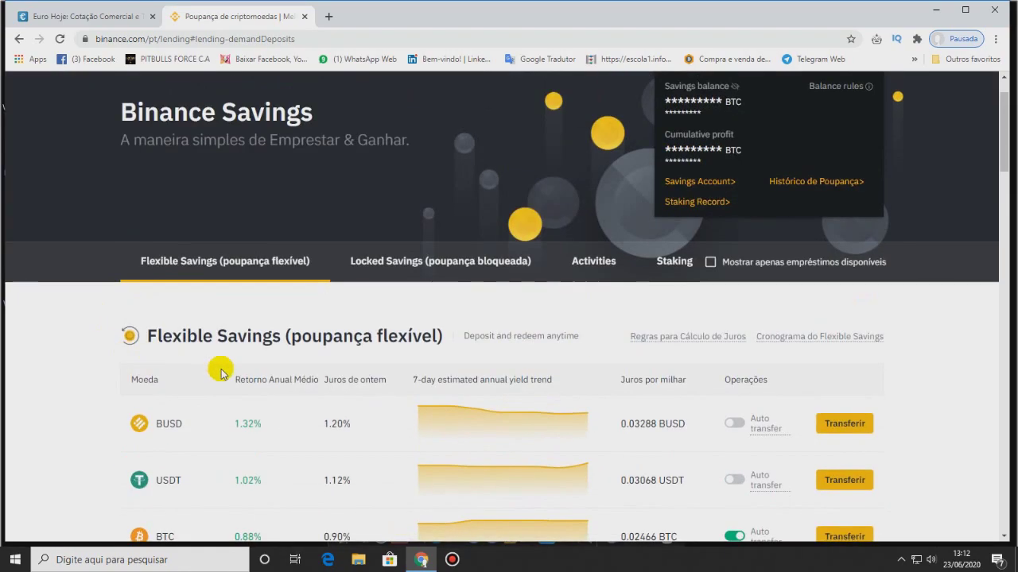
{"action": "scroll", "coordinate": [207, 361], "scroll_direction": "down", "scroll_amount": 1}
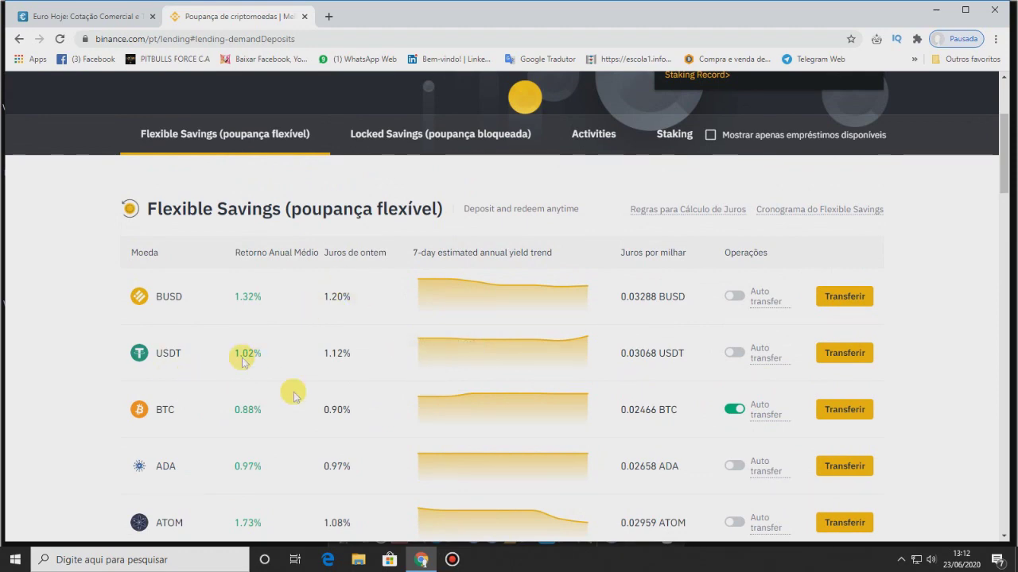
{"action": "scroll", "coordinate": [181, 441], "scroll_direction": "up", "scroll_amount": 1}
{"action": "scroll", "coordinate": [171, 438], "scroll_direction": "down", "scroll_amount": 3}
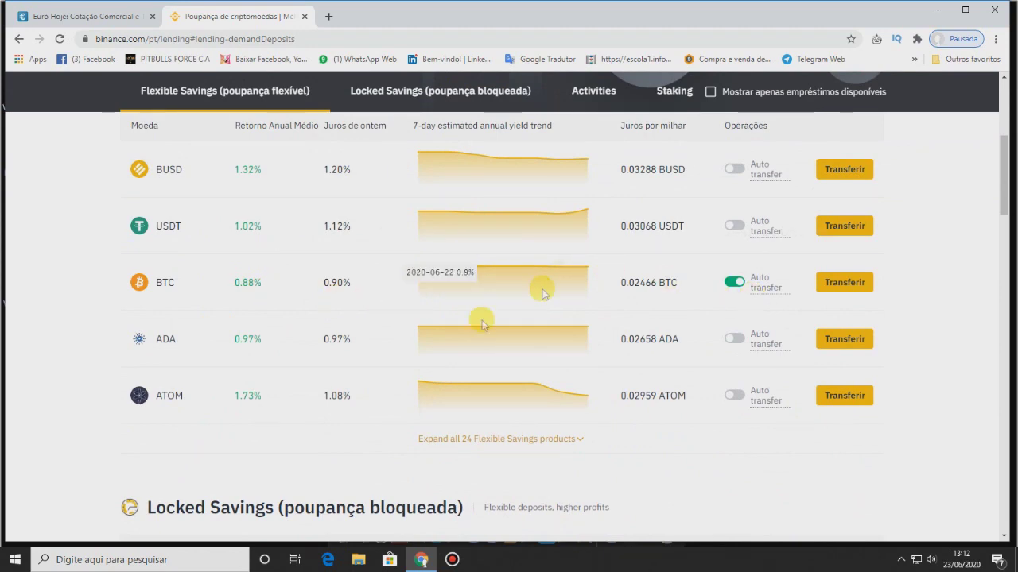
{"action": "scroll", "coordinate": [485, 348], "scroll_direction": "up", "scroll_amount": 2}
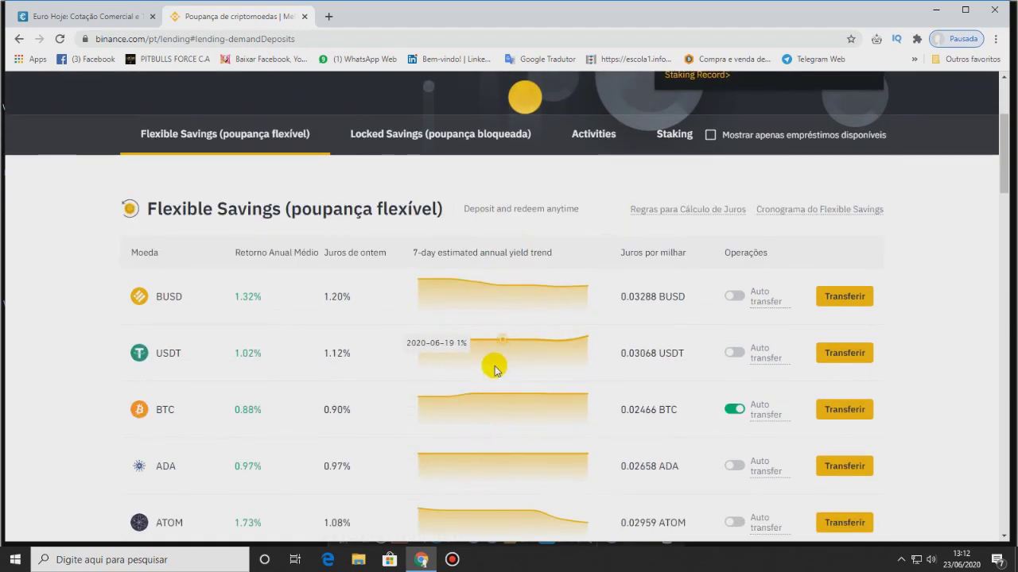
{"action": "scroll", "coordinate": [466, 380], "scroll_direction": "down", "scroll_amount": 2}
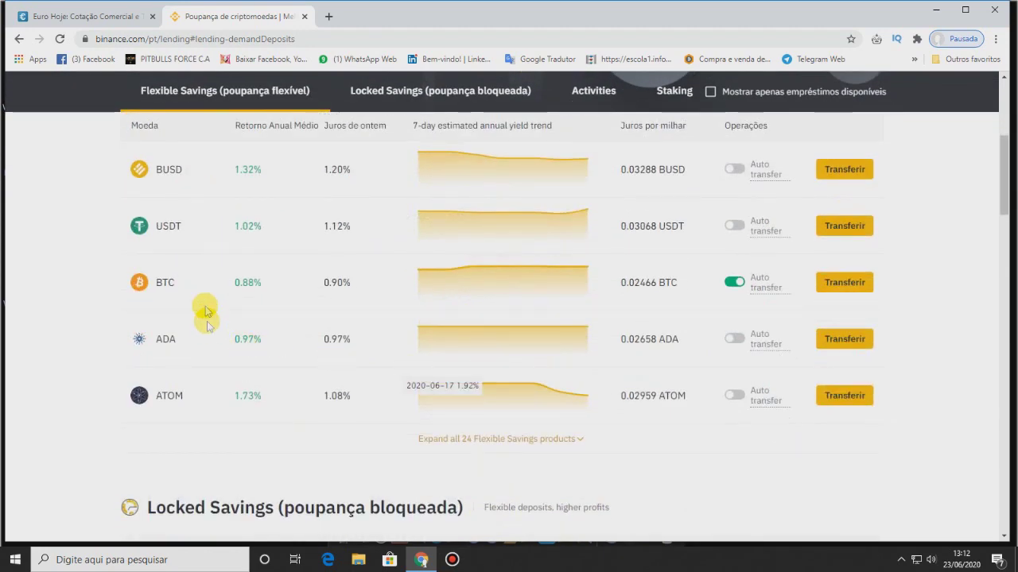